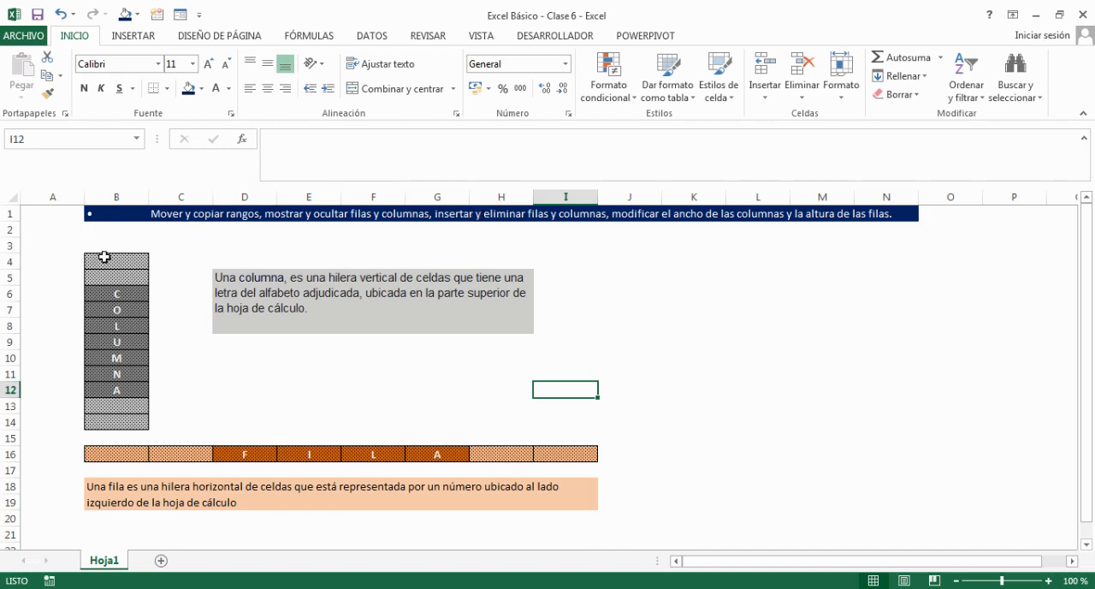
Select the shaded COLUMNA block in cells B4:B14.
{"action": "left_click", "coordinate": [398, 374]}
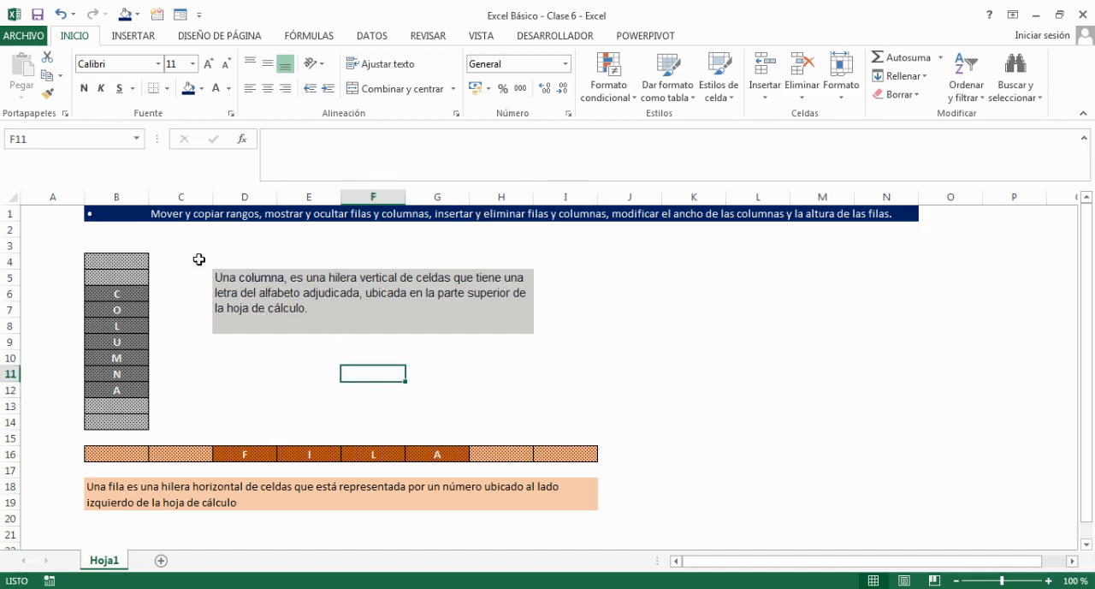
{"action": "left_click_drag", "start_coordinate": [133, 260], "coordinate": [118, 420]}
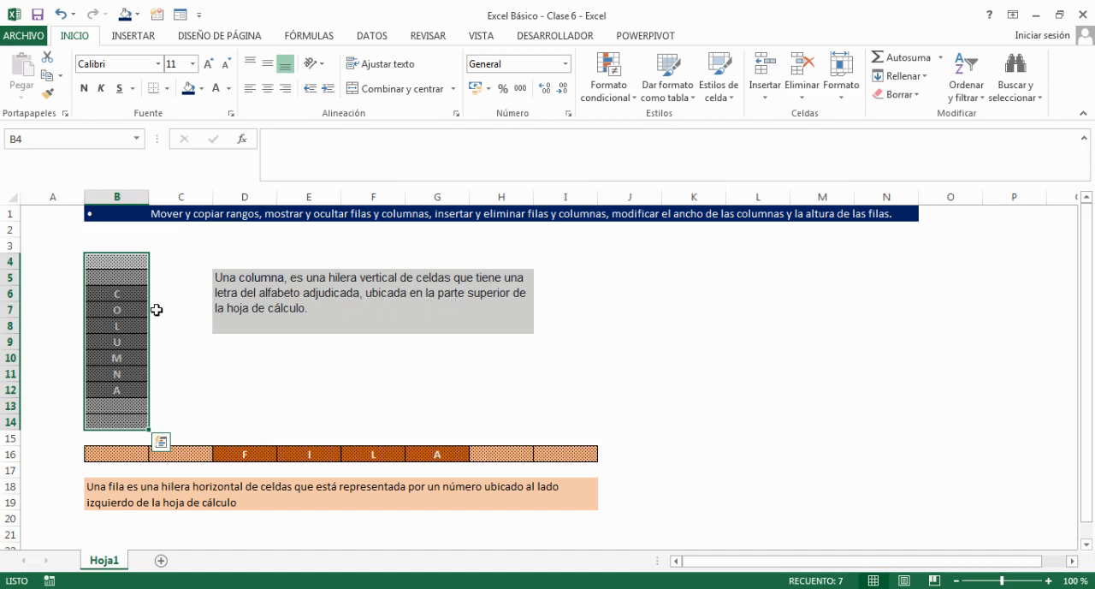
{"action": "left_click_drag", "start_coordinate": [129, 260], "coordinate": [115, 417]}
Select entire columns one at a time, going through columns A, B, C and D.
{"action": "left_click", "coordinate": [112, 197]}
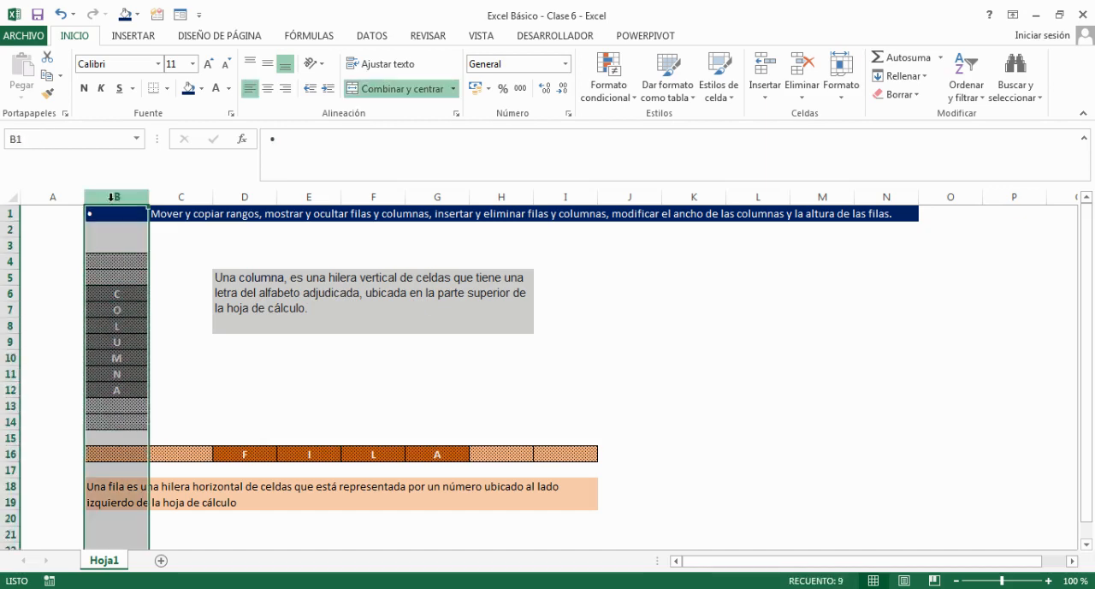
{"action": "left_click", "coordinate": [56, 201]}
{"action": "left_click", "coordinate": [118, 193]}
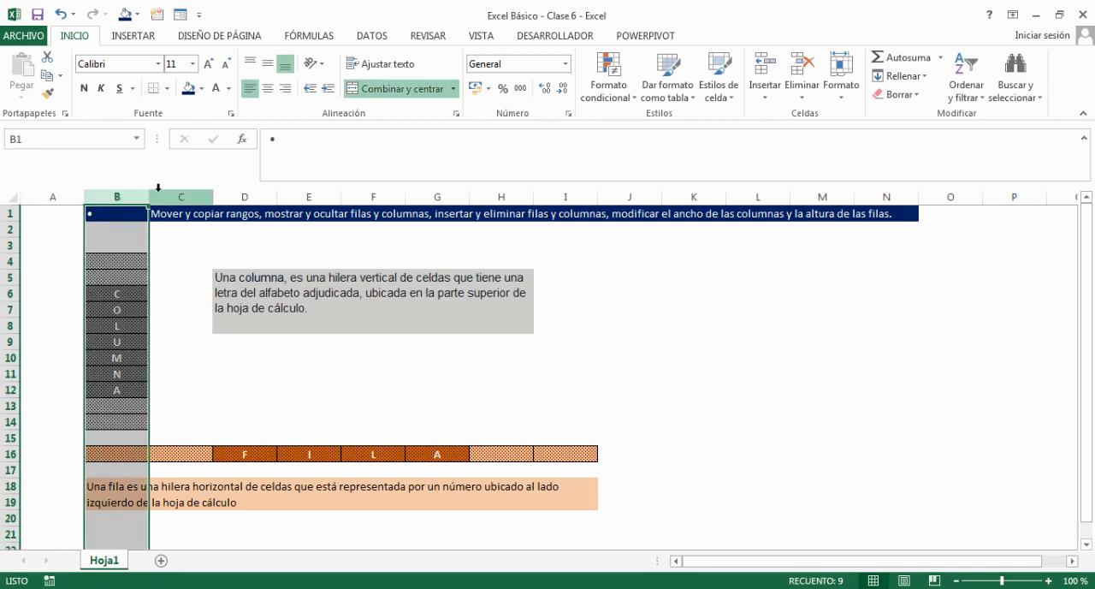
{"action": "left_click", "coordinate": [178, 190]}
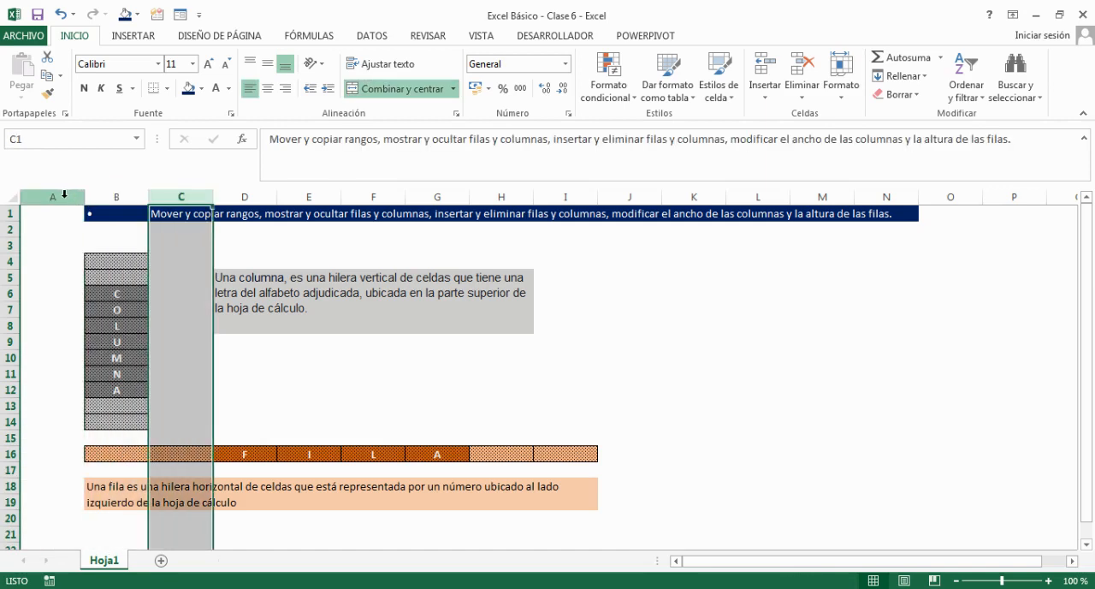
{"action": "left_click", "coordinate": [62, 193]}
{"action": "left_click", "coordinate": [119, 195]}
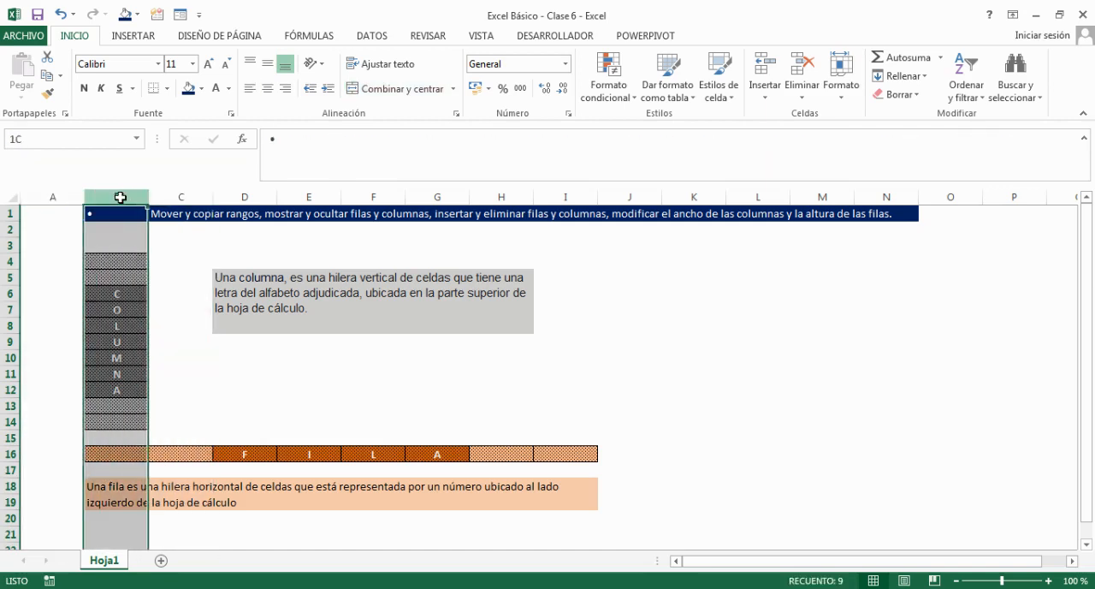
{"action": "left_click", "coordinate": [184, 190]}
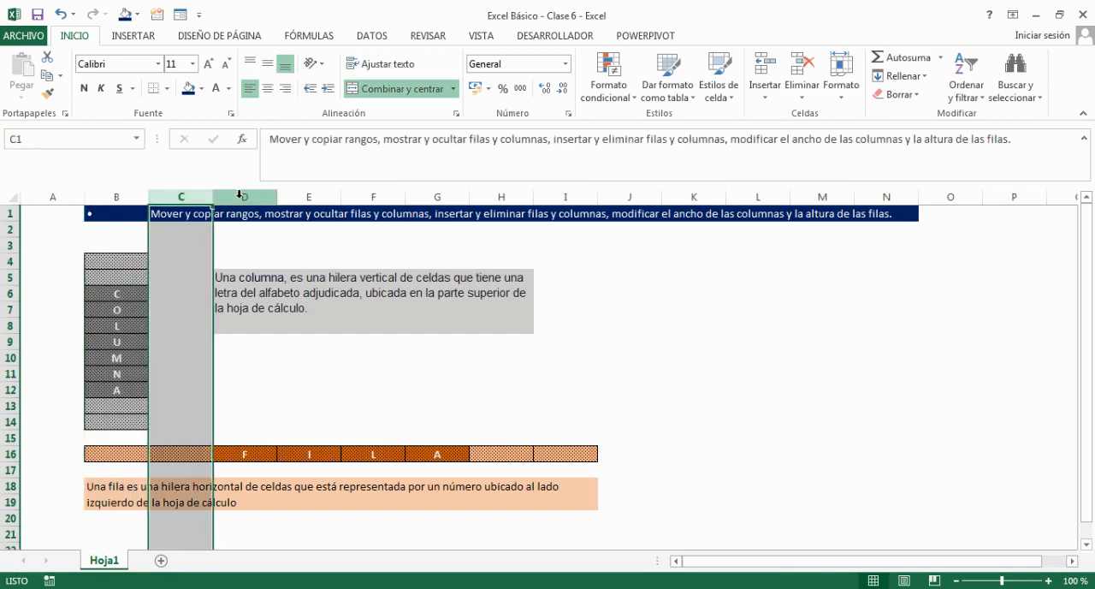
{"action": "left_click", "coordinate": [240, 193]}
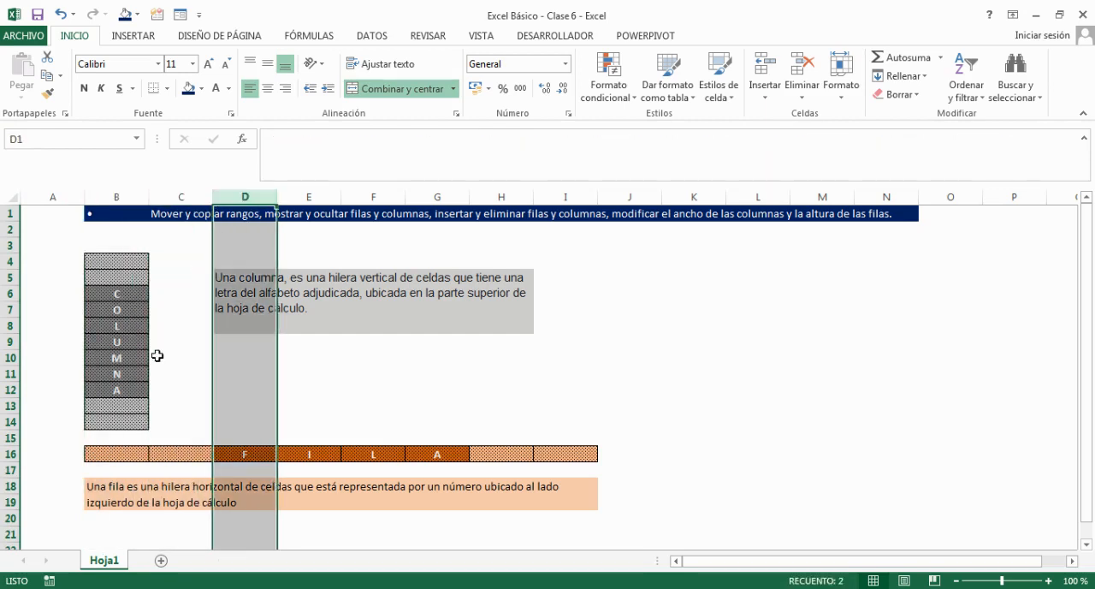
Select entire rows one at a time around the FILA band, covering rows 14 to 18, and also row 12.
{"action": "left_click", "coordinate": [152, 435]}
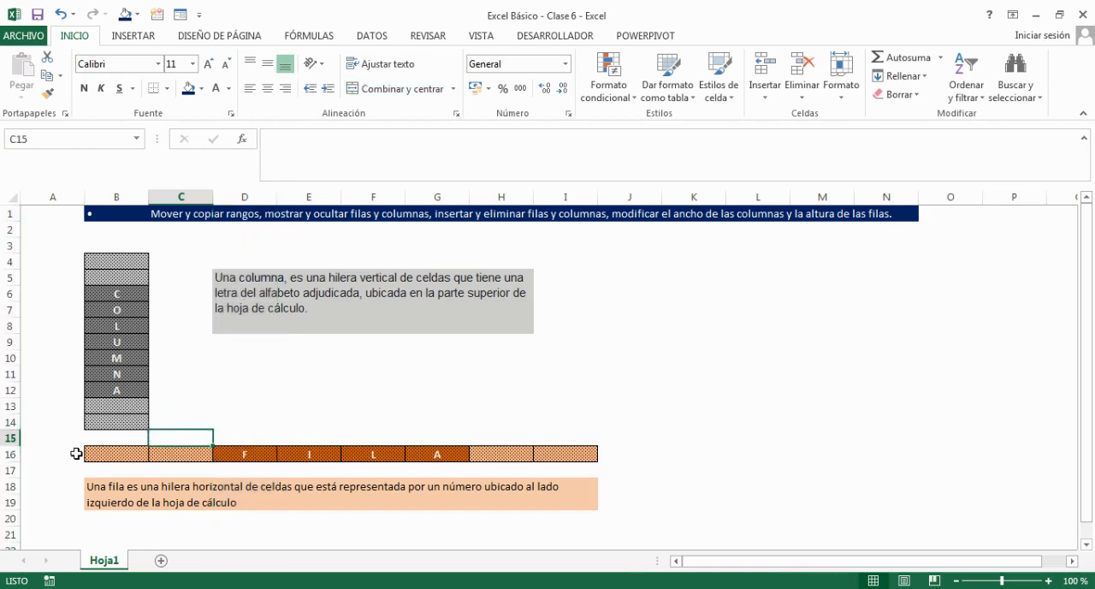
{"action": "left_click", "coordinate": [10, 454]}
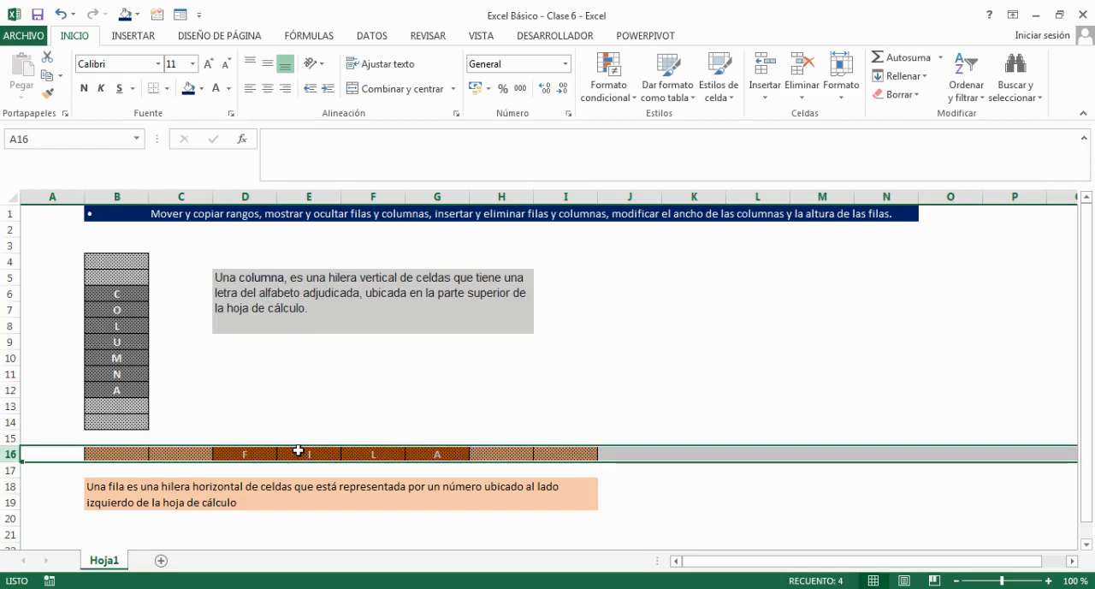
{"action": "left_click", "coordinate": [10, 439]}
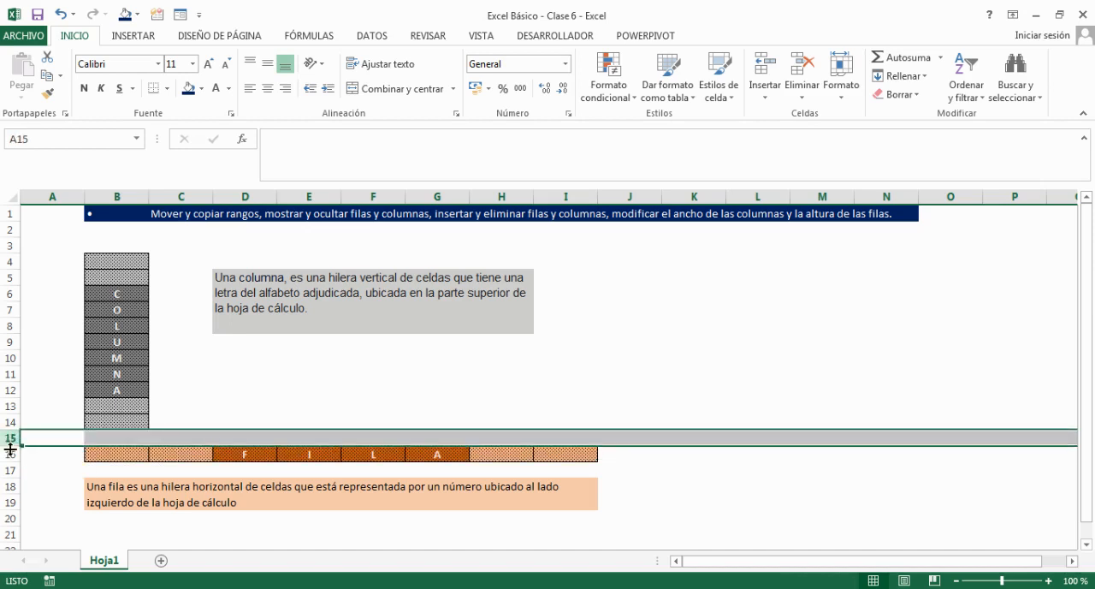
{"action": "left_click", "coordinate": [10, 454]}
{"action": "left_click", "coordinate": [8, 469]}
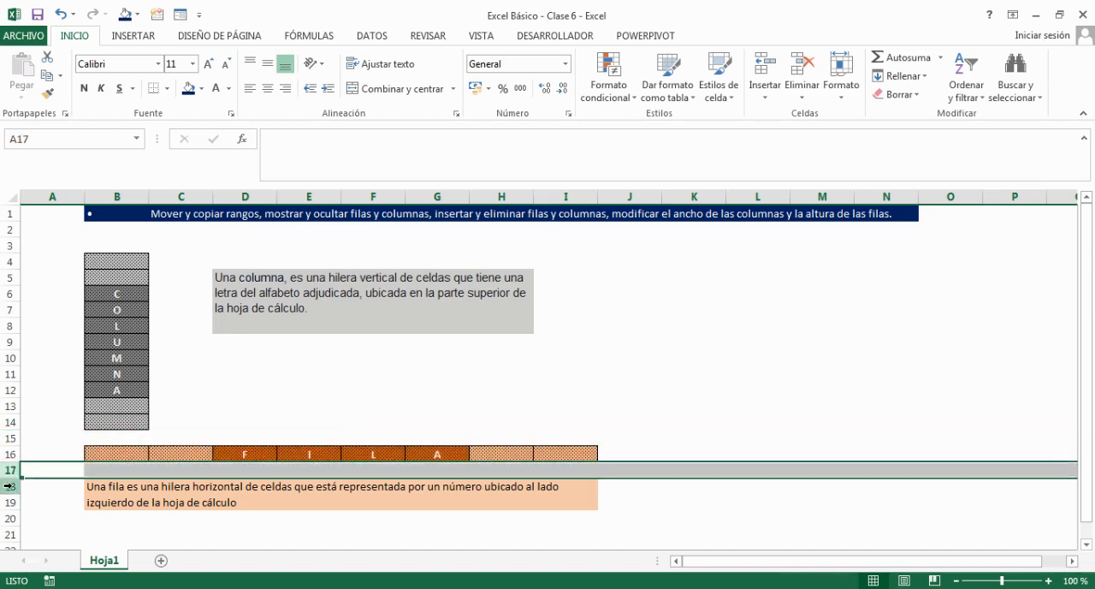
{"action": "left_click", "coordinate": [8, 485]}
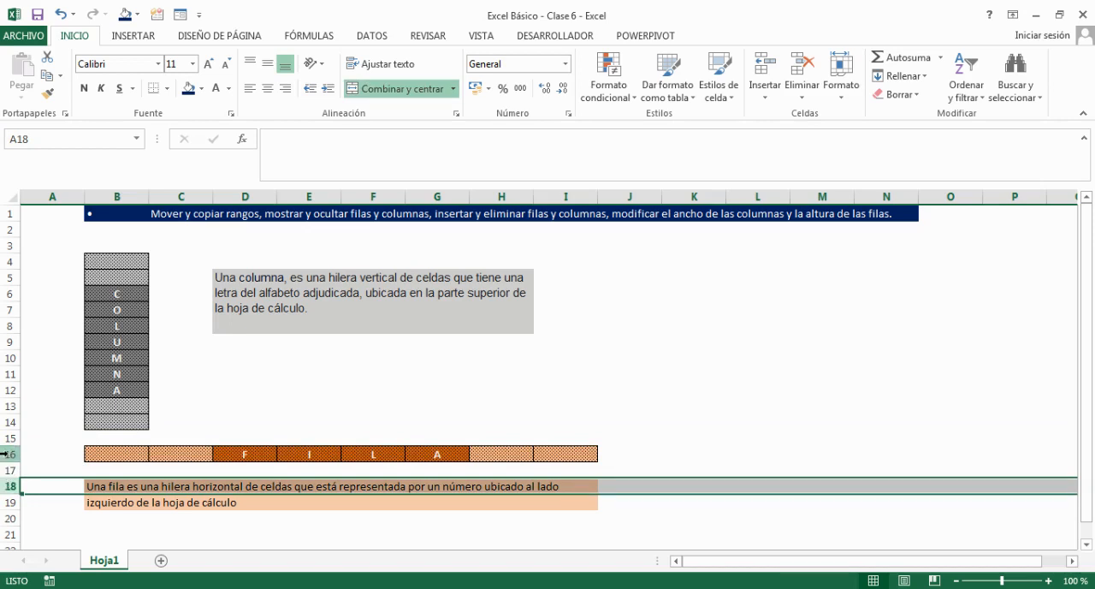
{"action": "left_click", "coordinate": [8, 455]}
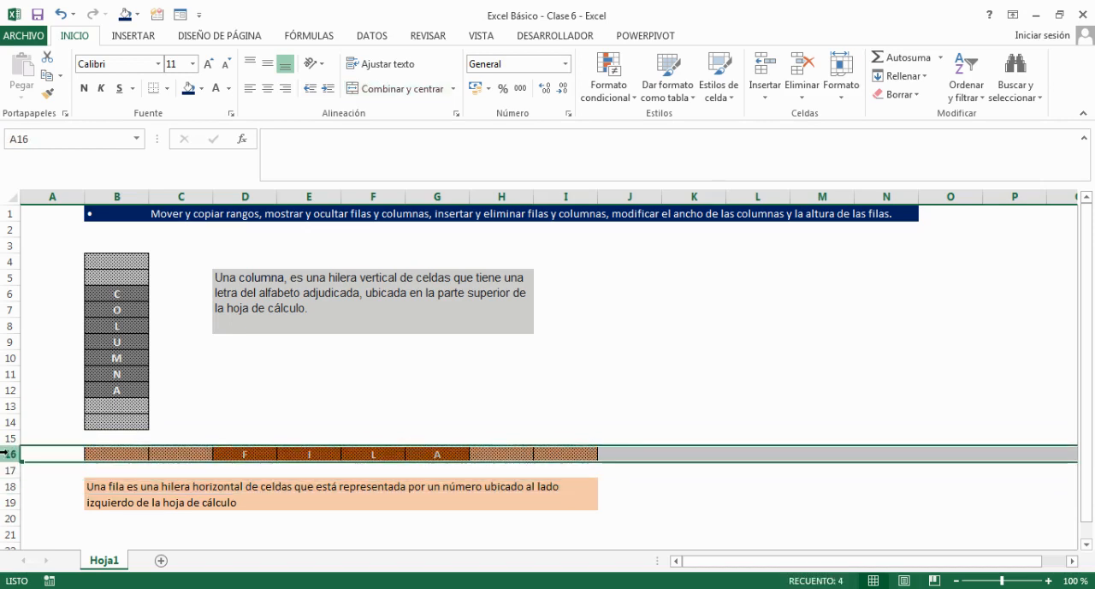
{"action": "left_click", "coordinate": [4, 438]}
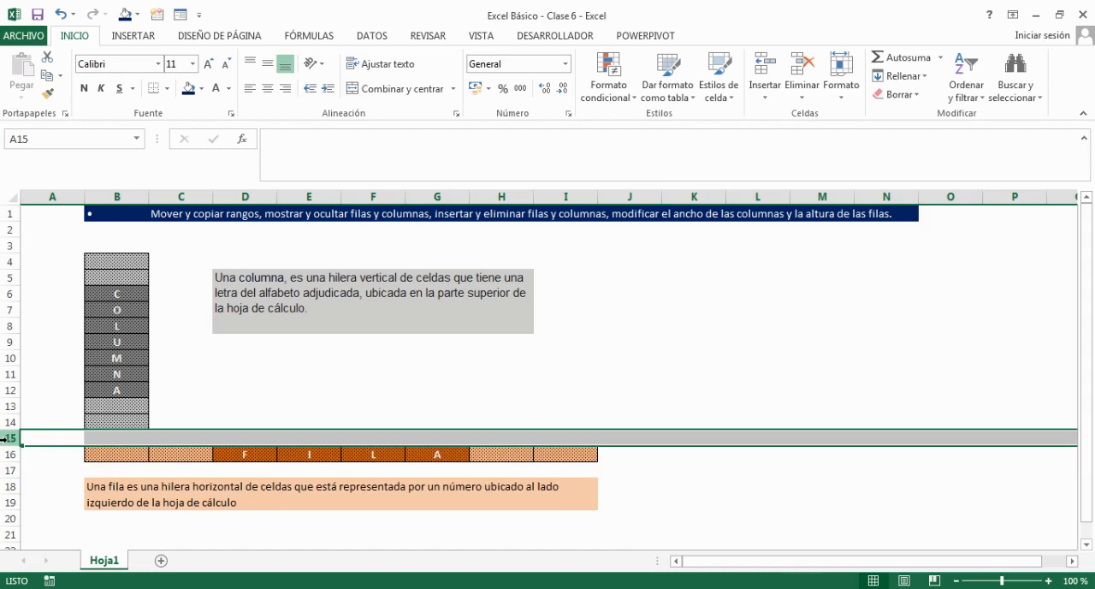
{"action": "left_click", "coordinate": [4, 422]}
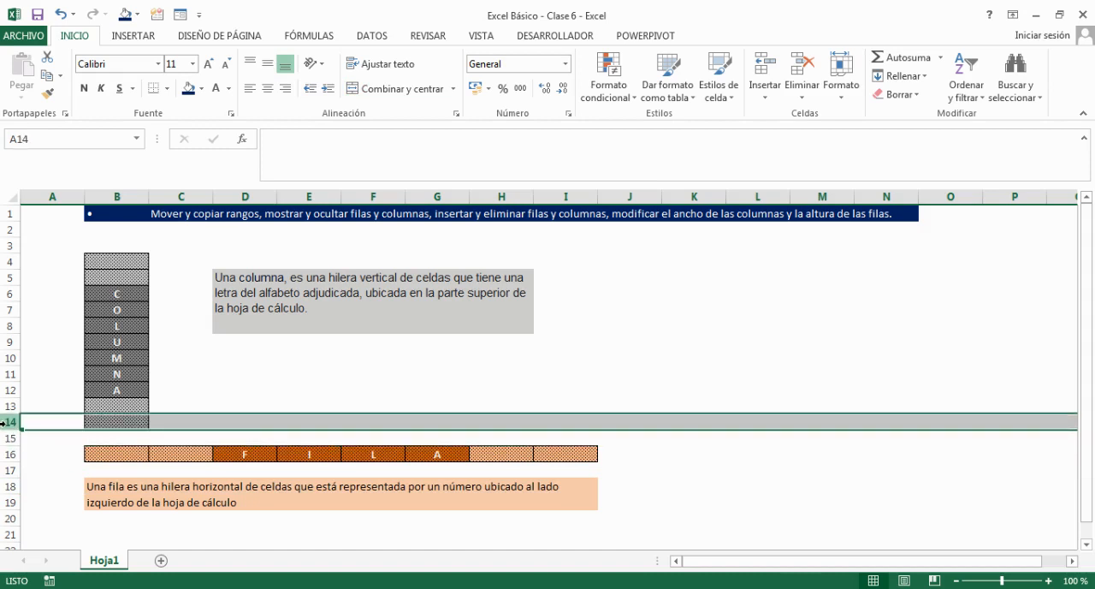
{"action": "left_click", "coordinate": [118, 390]}
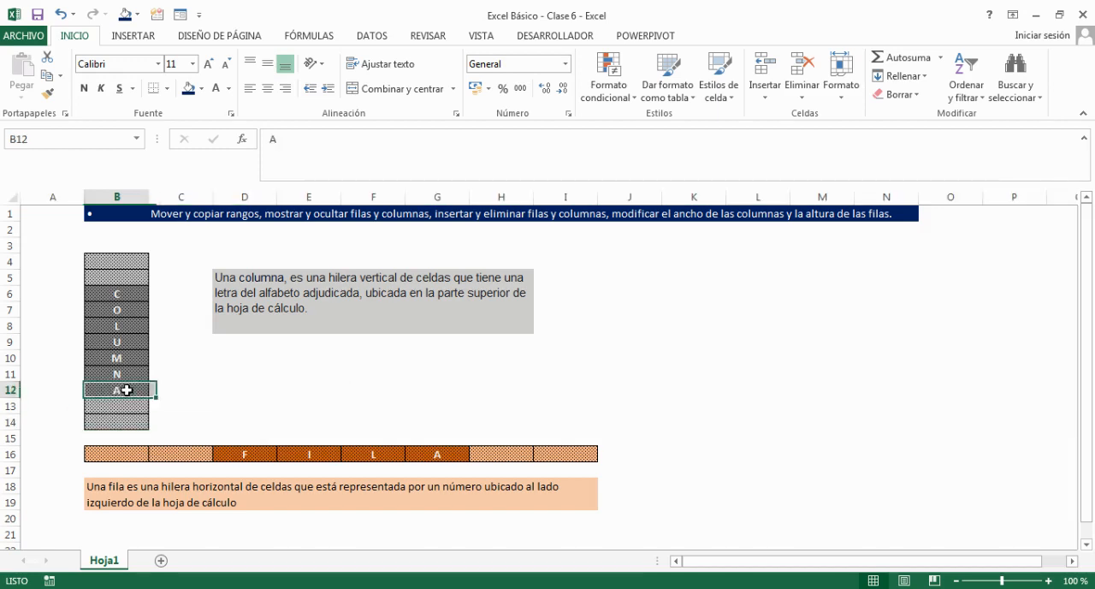
{"action": "left_click", "coordinate": [4, 389]}
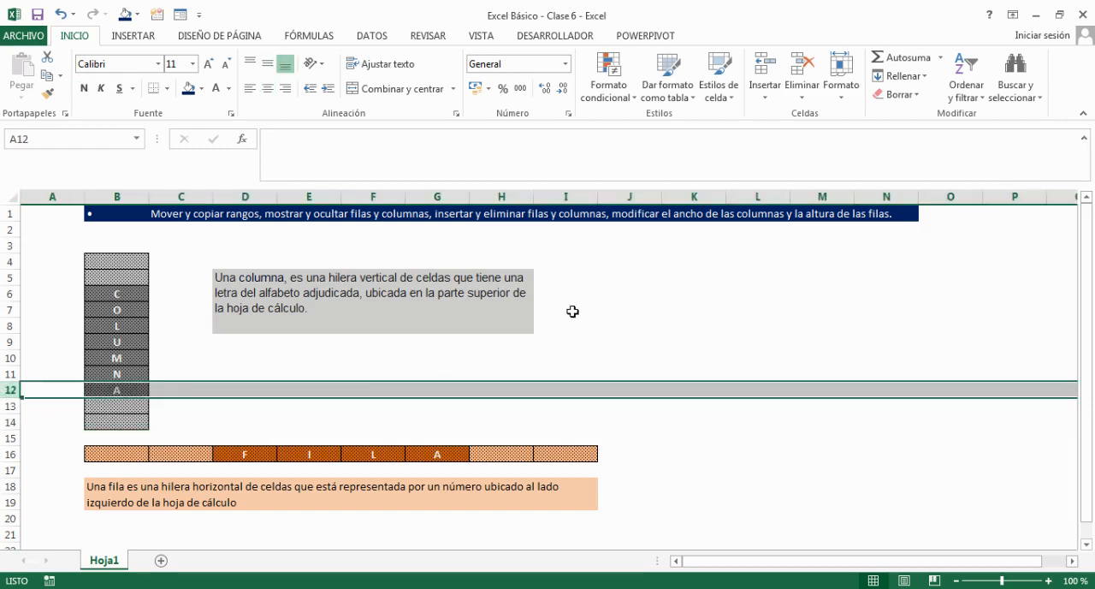
Select columns B to E as one group and rows 15 to 19 as another, and clear the selection.
{"action": "left_click", "coordinate": [125, 198]}
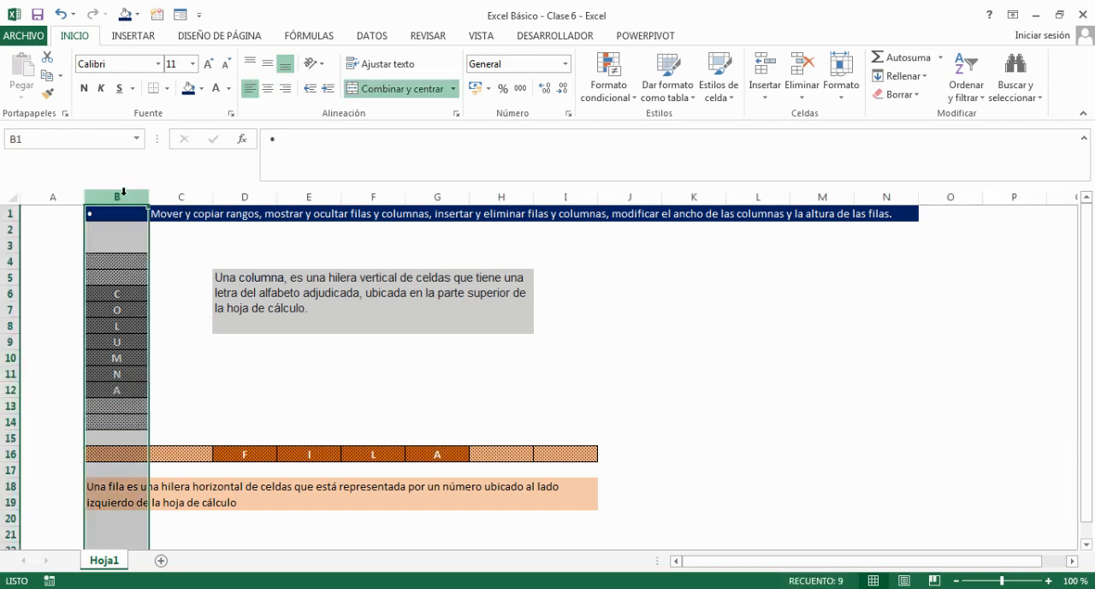
{"action": "left_click_drag", "start_coordinate": [124, 192], "coordinate": [334, 192]}
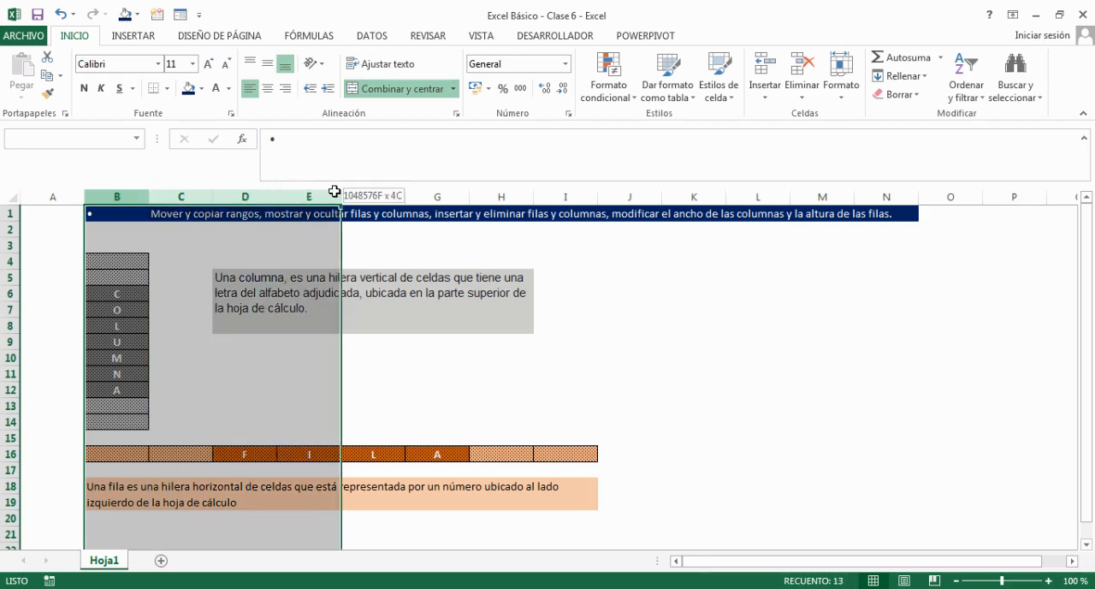
{"action": "left_click", "coordinate": [9, 456]}
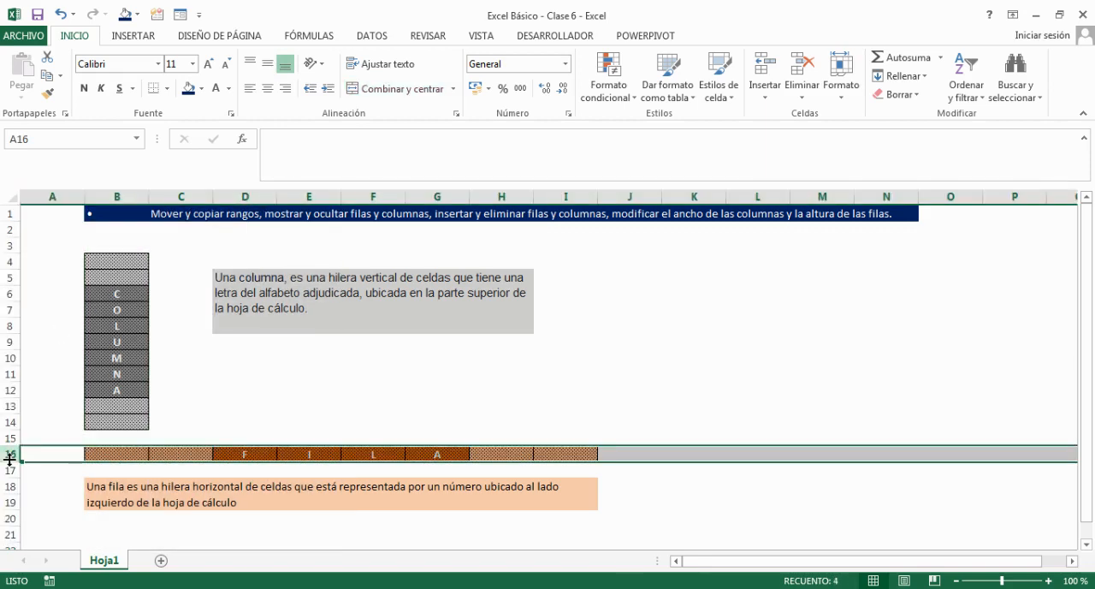
{"action": "left_click_drag", "start_coordinate": [10, 437], "coordinate": [7, 503]}
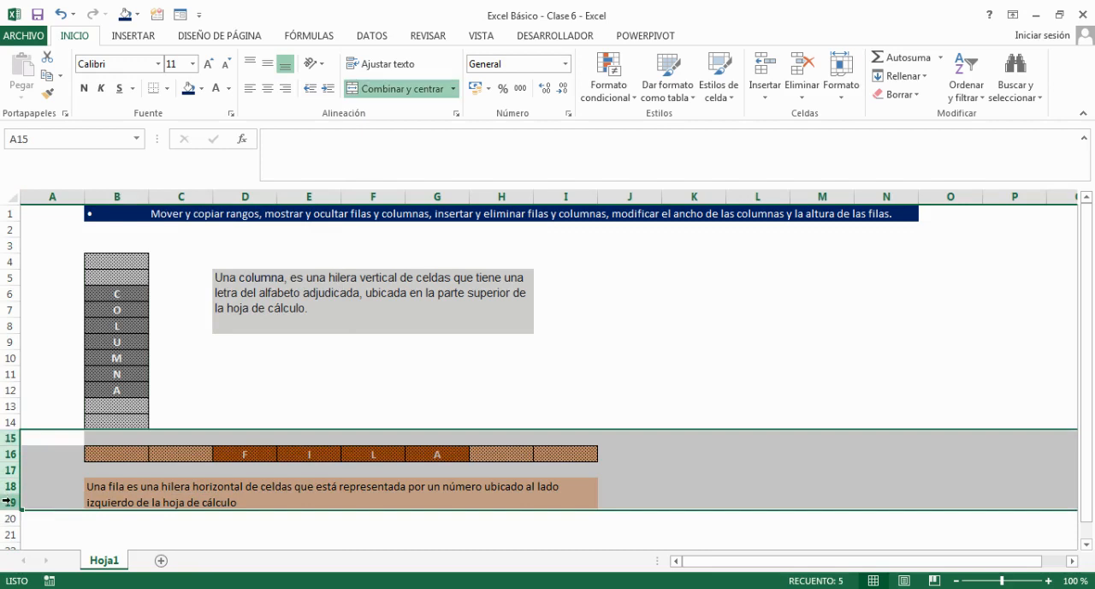
{"action": "left_click", "coordinate": [243, 375]}
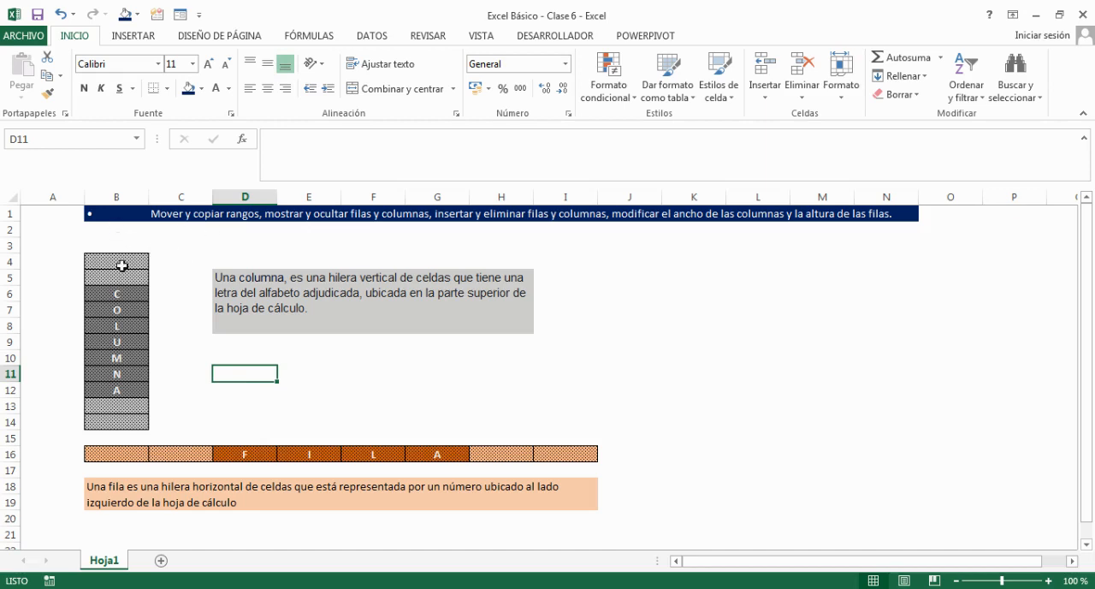
Move the COLUMNA block from B4:B14 to J5:J15.
{"action": "left_click_drag", "start_coordinate": [124, 265], "coordinate": [108, 422]}
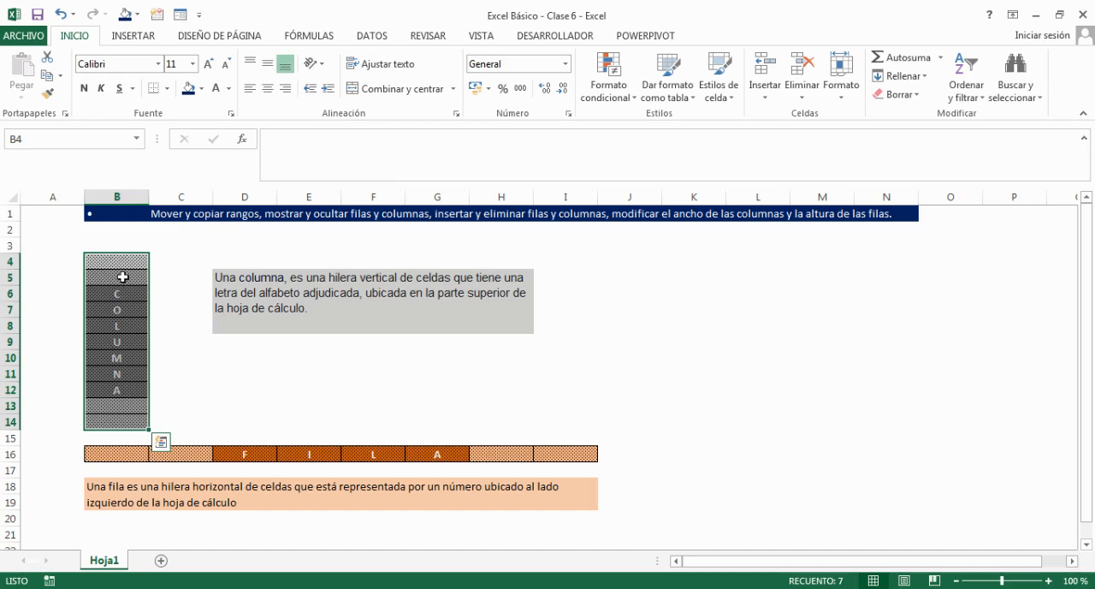
{"action": "left_click_drag", "start_coordinate": [122, 261], "coordinate": [113, 420]}
{"action": "left_click_drag", "start_coordinate": [124, 254], "coordinate": [625, 273]}
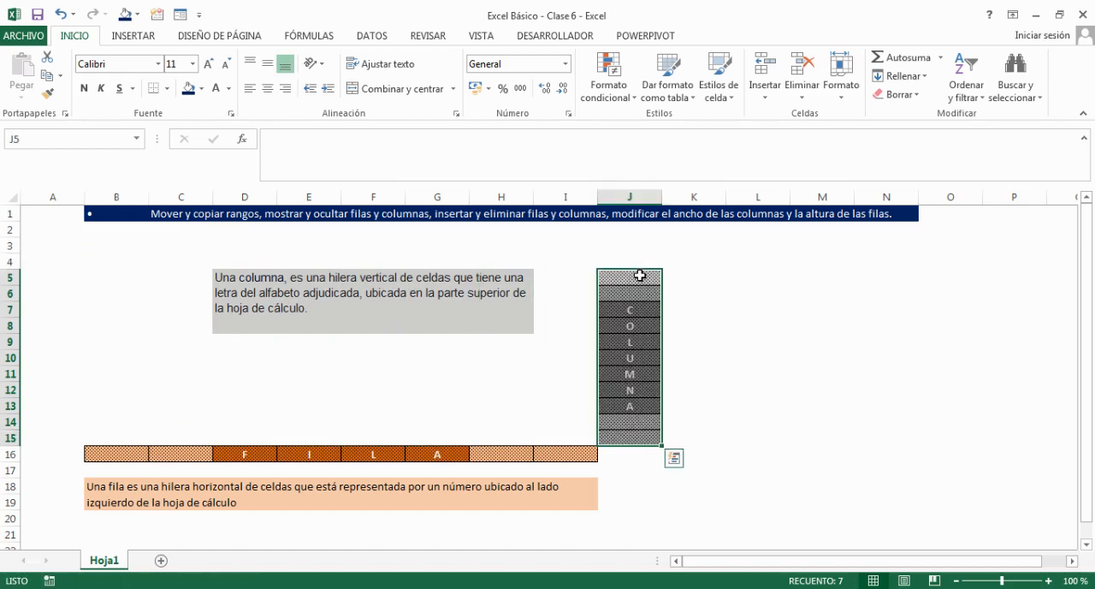
Copy the COLUMNA block in J5:J15 to the range starting at B4 and end copy mode.
{"action": "key", "text": "ctrl+c"}
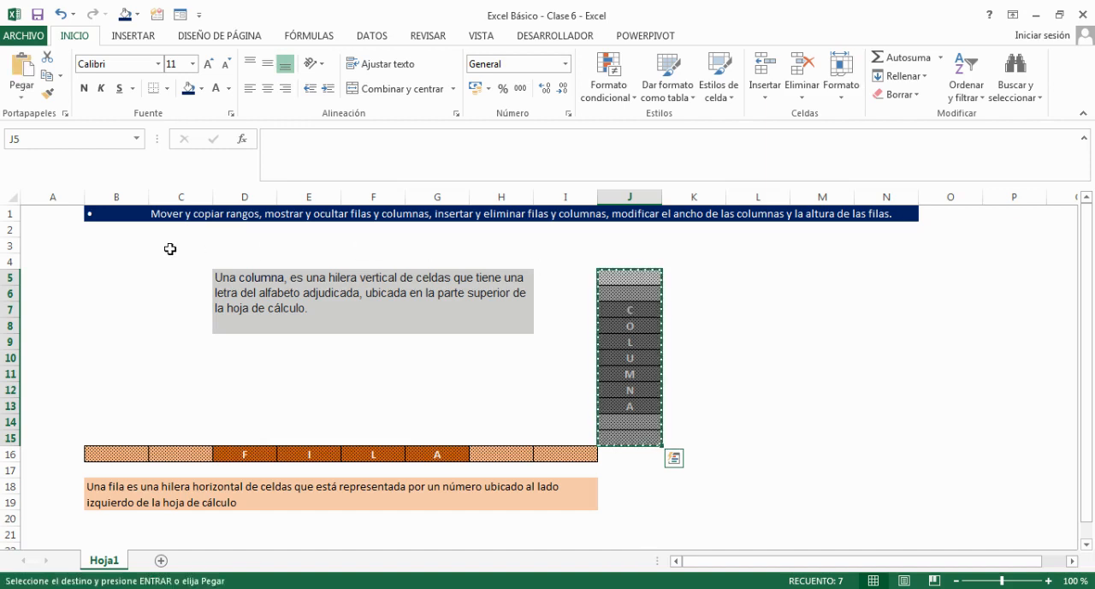
{"action": "left_click", "coordinate": [105, 274]}
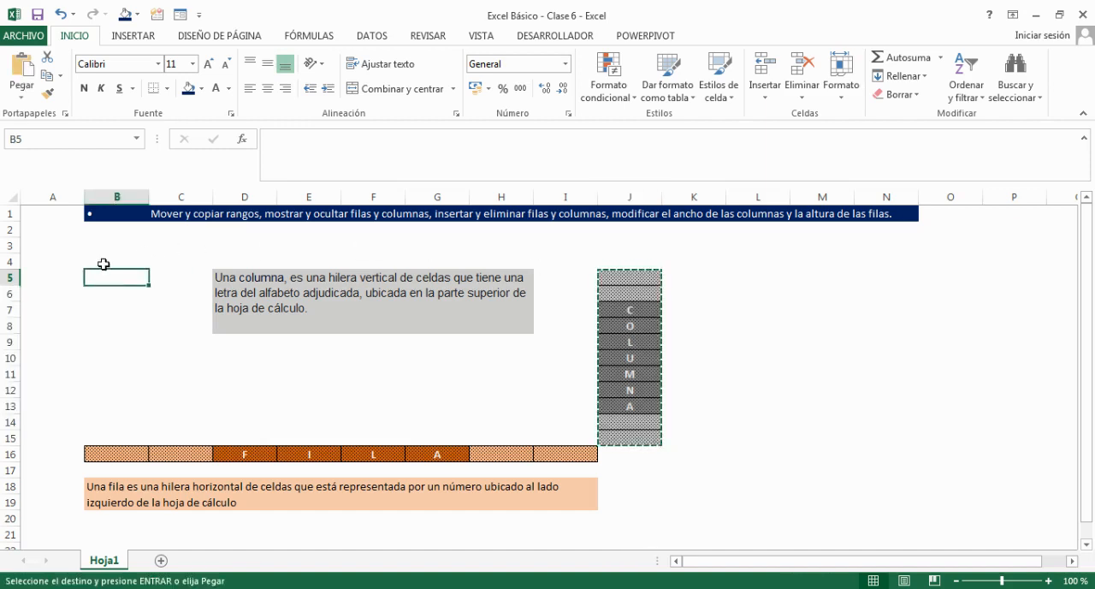
{"action": "left_click", "coordinate": [104, 263]}
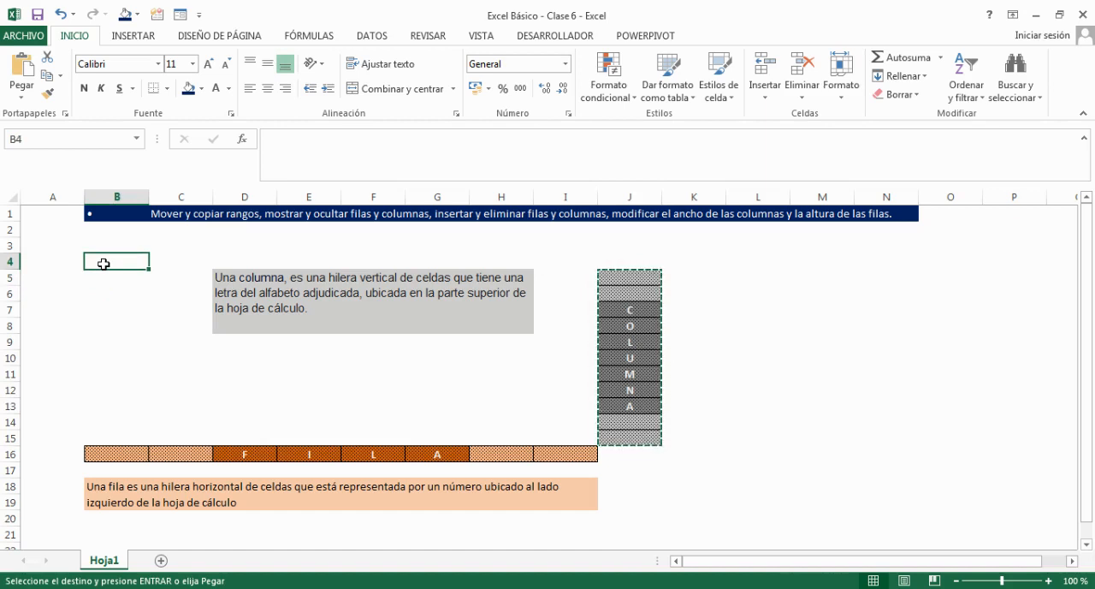
{"action": "key", "text": "ctrl+v"}
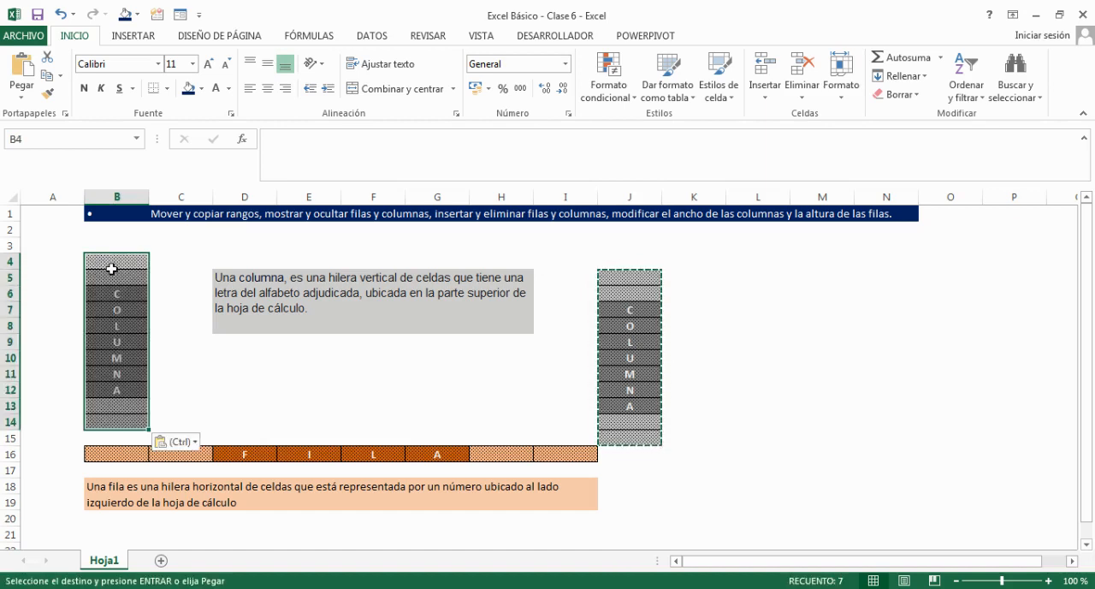
{"action": "left_click", "coordinate": [342, 388]}
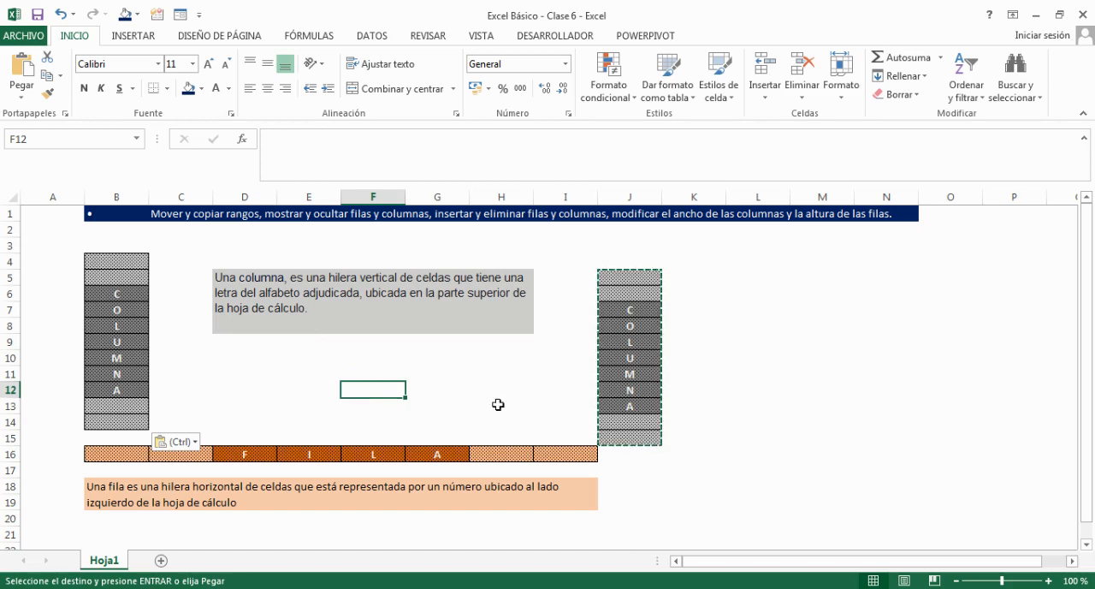
{"action": "key", "text": "Escape"}
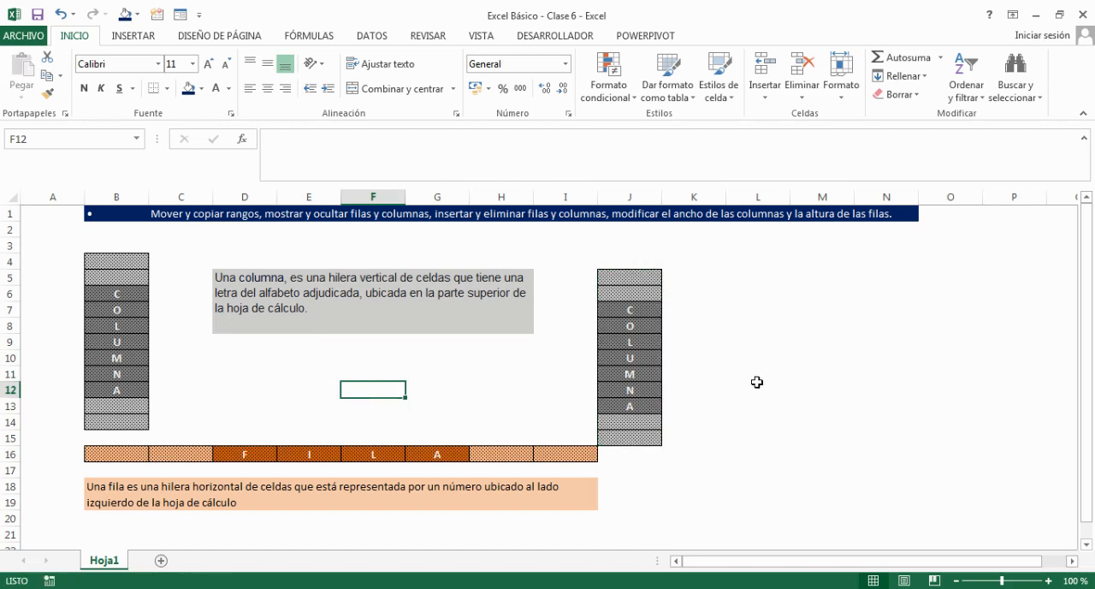
Hide column J, which holds the second COLUMNA block.
{"action": "left_click", "coordinate": [764, 340]}
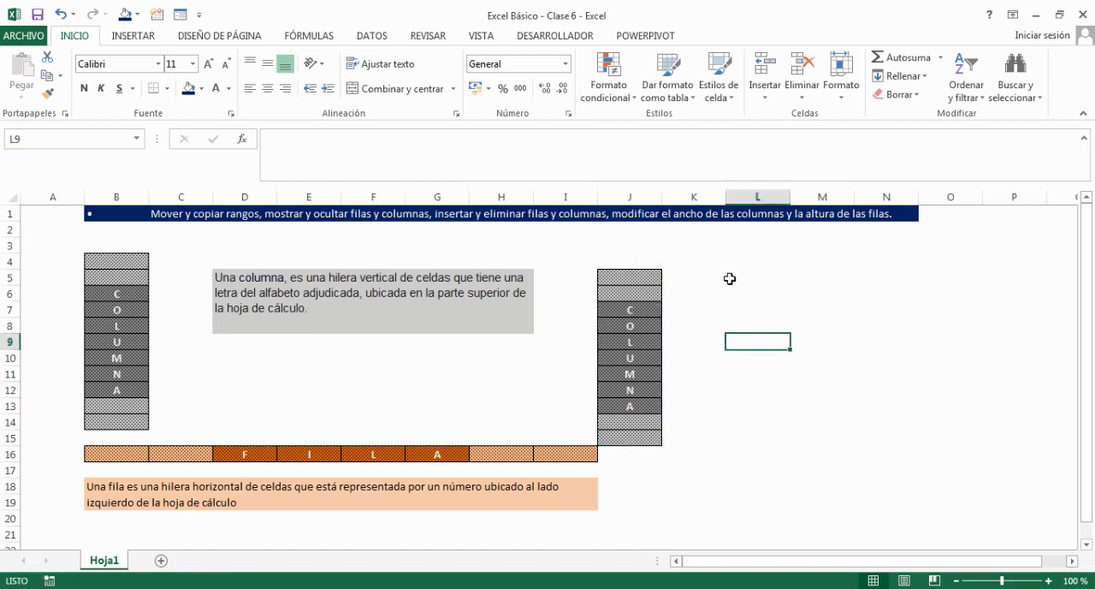
{"action": "left_click", "coordinate": [638, 192]}
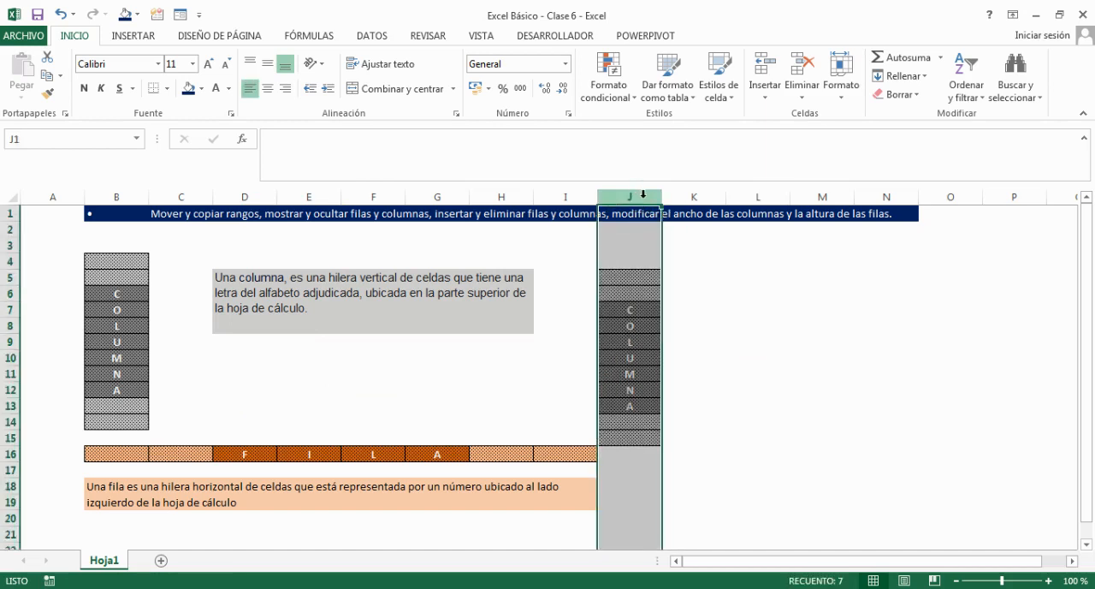
{"action": "right_click", "coordinate": [644, 194]}
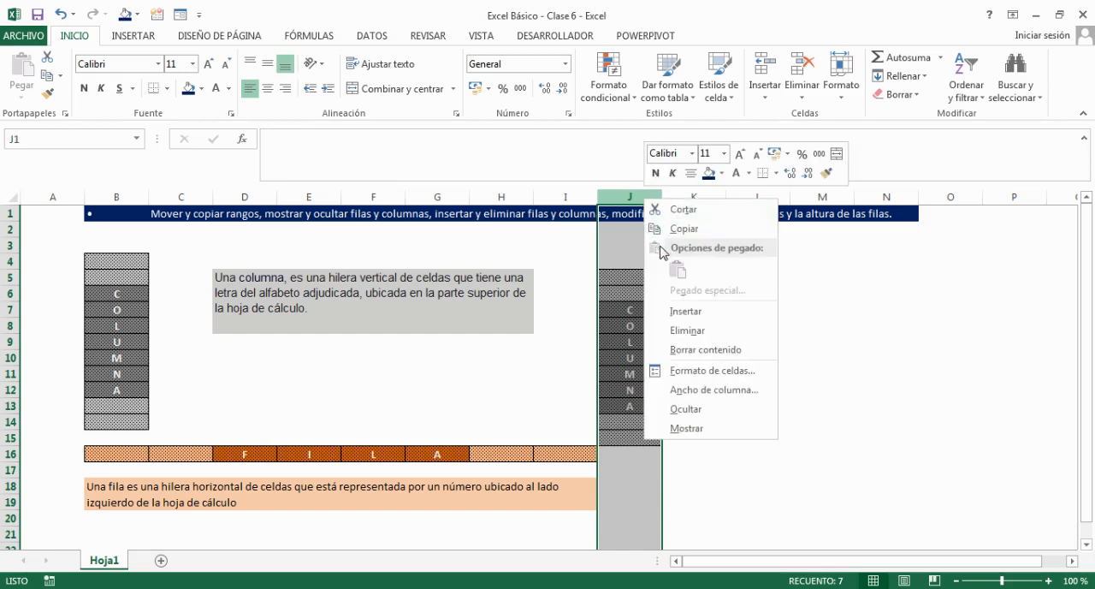
{"action": "left_click", "coordinate": [687, 409]}
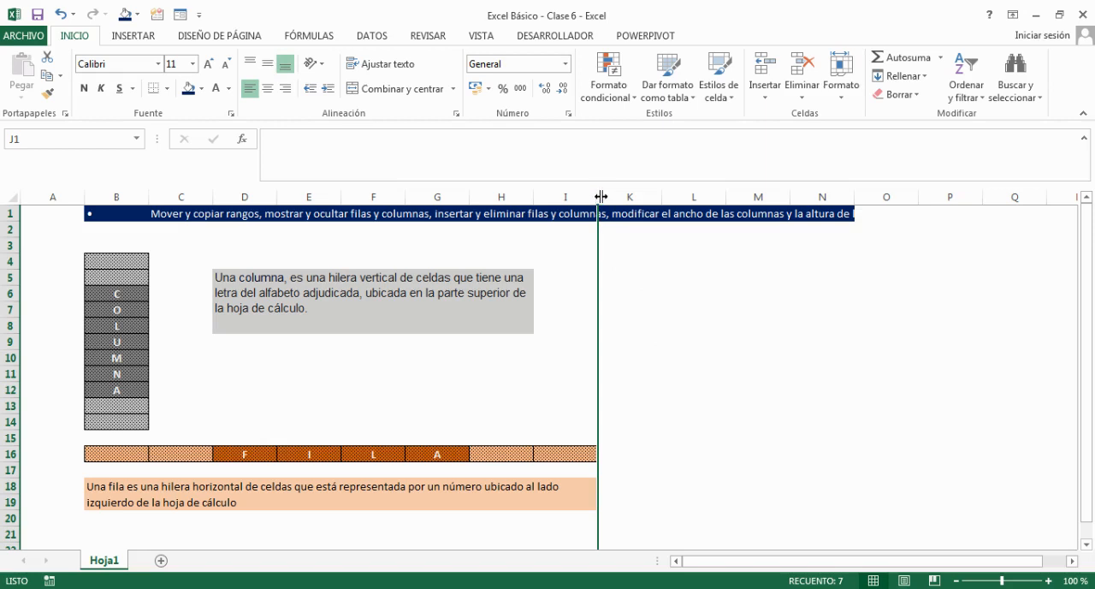
Unhide column J, which holds the second COLUMNA block.
{"action": "right_click", "coordinate": [598, 197]}
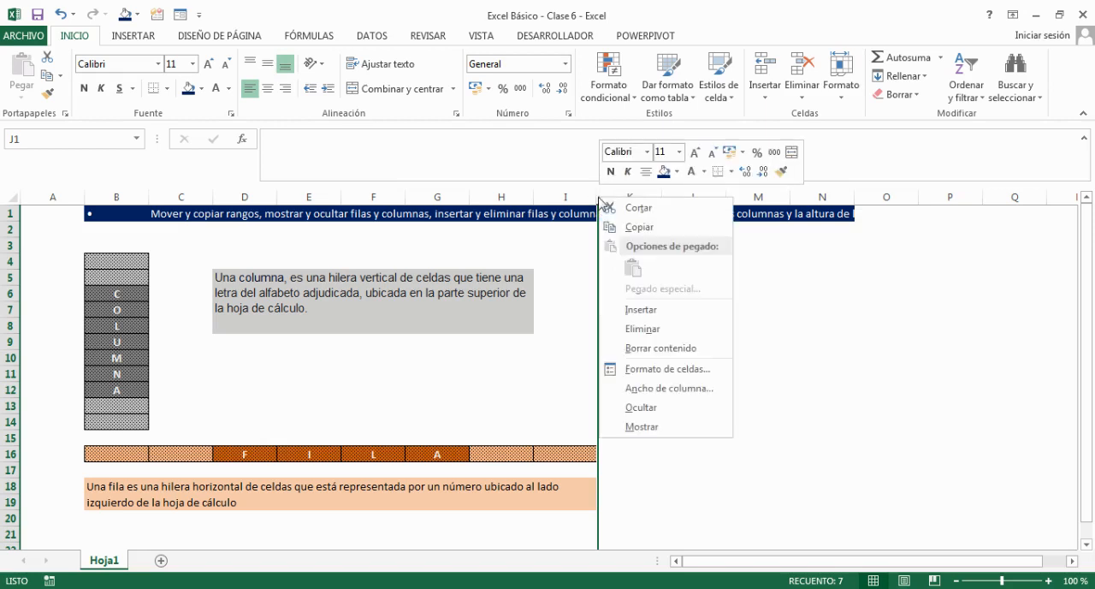
{"action": "left_click", "coordinate": [650, 426]}
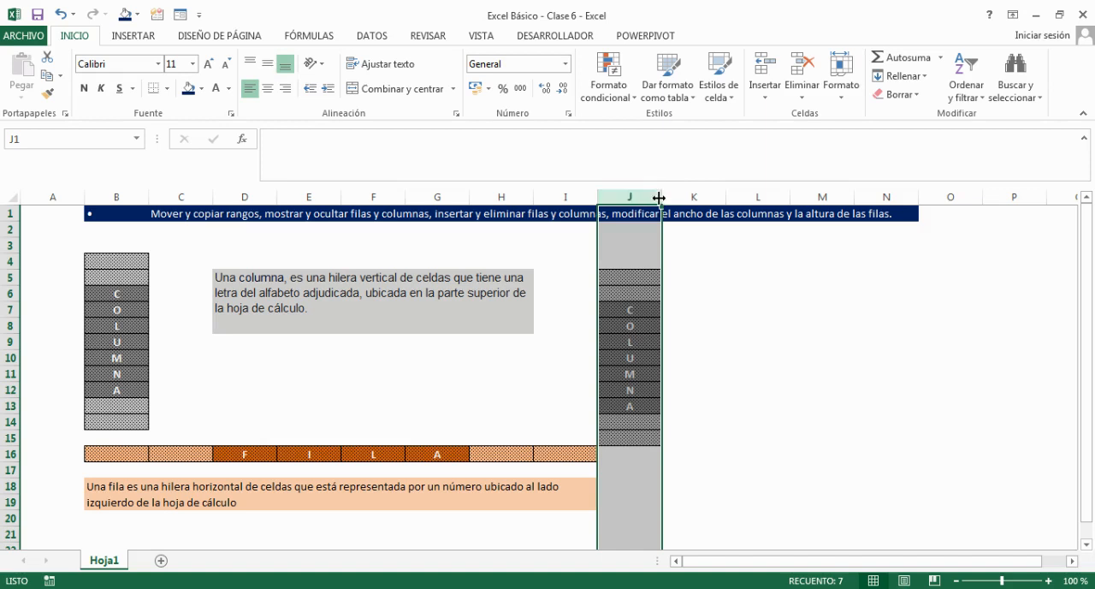
Fit the width of column J to its contents, and manually widen the column to about 10.
{"action": "double_click", "coordinate": [659, 197]}
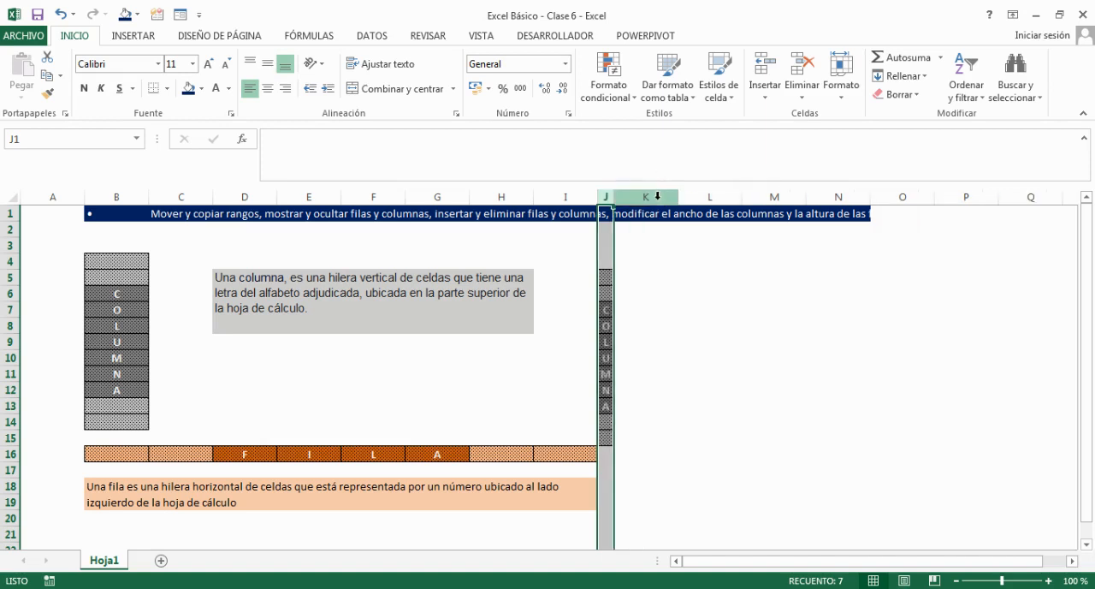
{"action": "left_click_drag", "start_coordinate": [614, 198], "coordinate": [659, 195]}
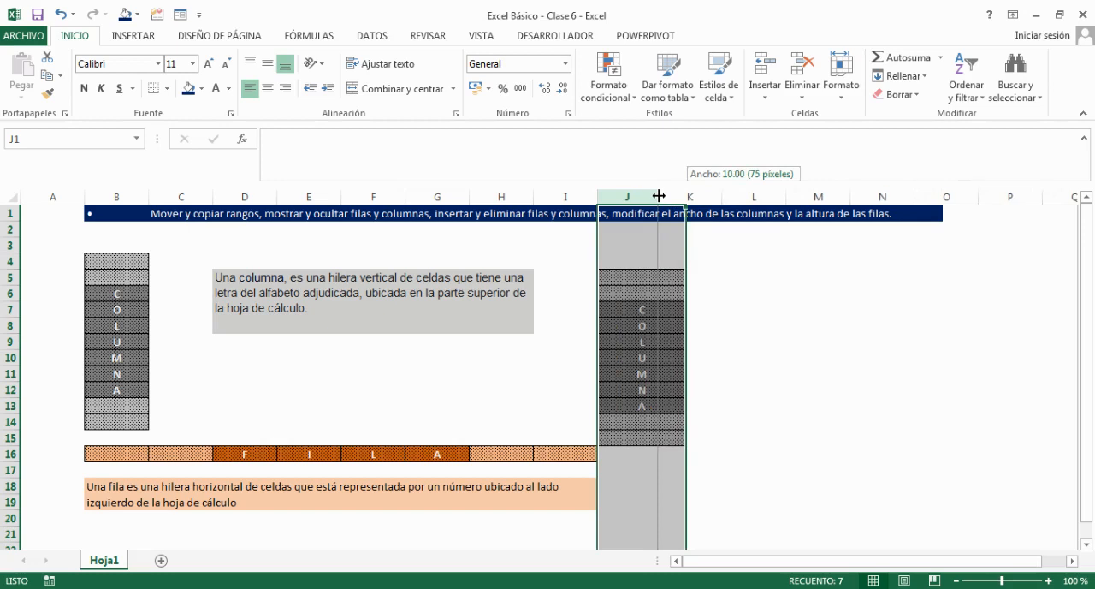
{"action": "left_click_drag", "start_coordinate": [659, 196], "coordinate": [659, 196]}
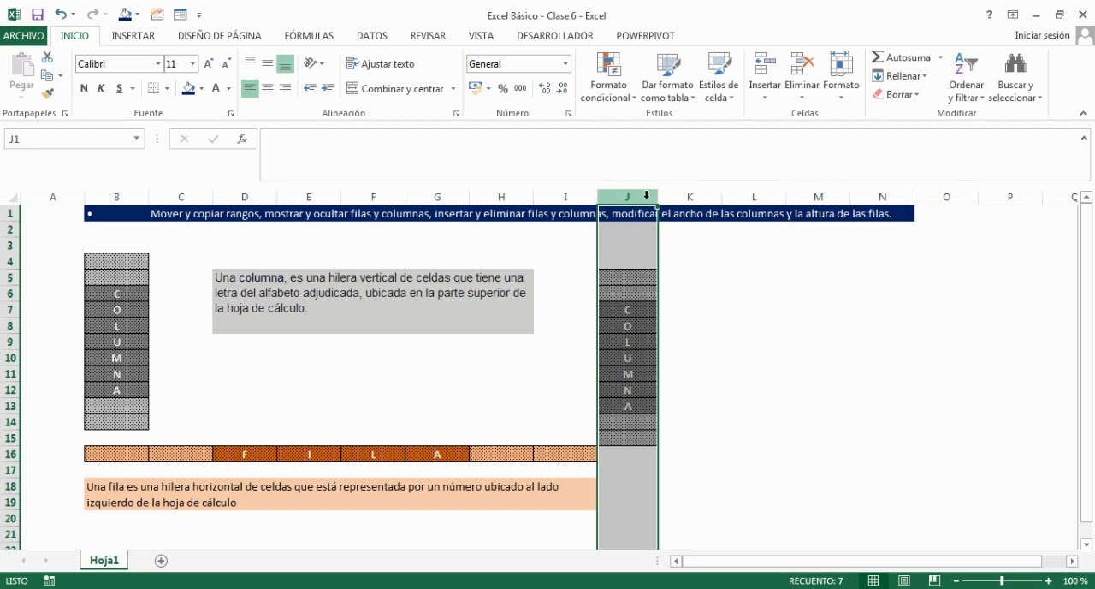
Set the width of column J to exactly 20.
{"action": "left_click", "coordinate": [8, 438]}
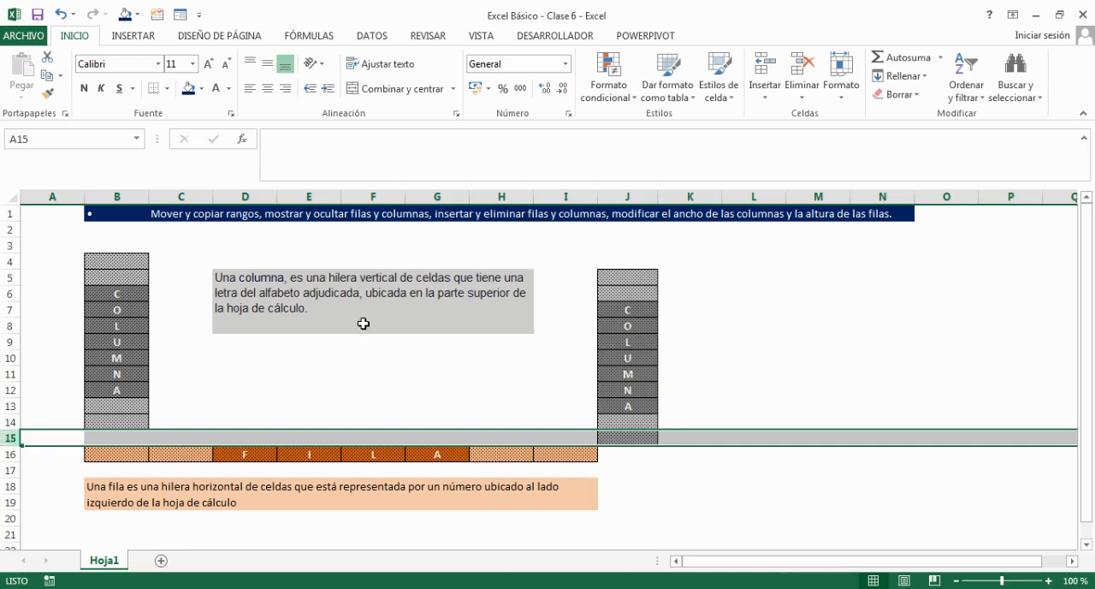
{"action": "left_click", "coordinate": [634, 193]}
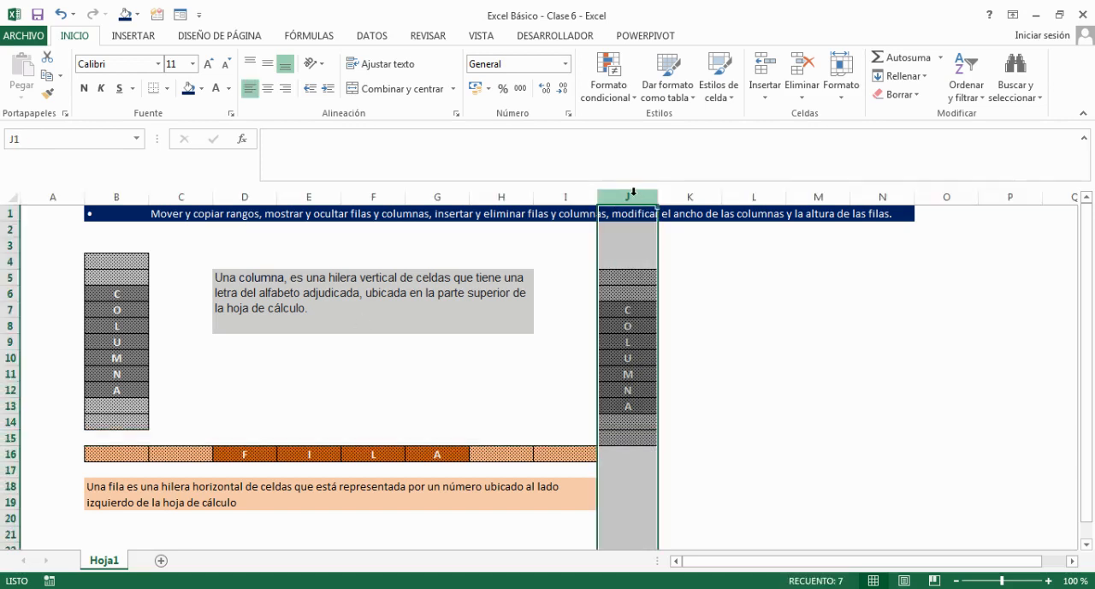
{"action": "right_click", "coordinate": [646, 197]}
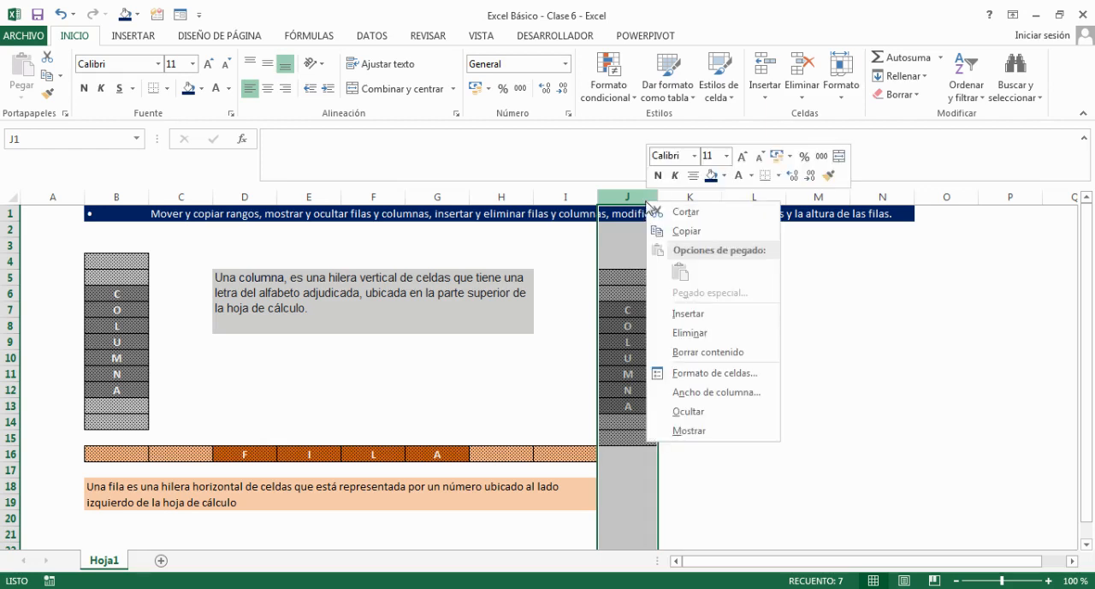
{"action": "left_click", "coordinate": [713, 394]}
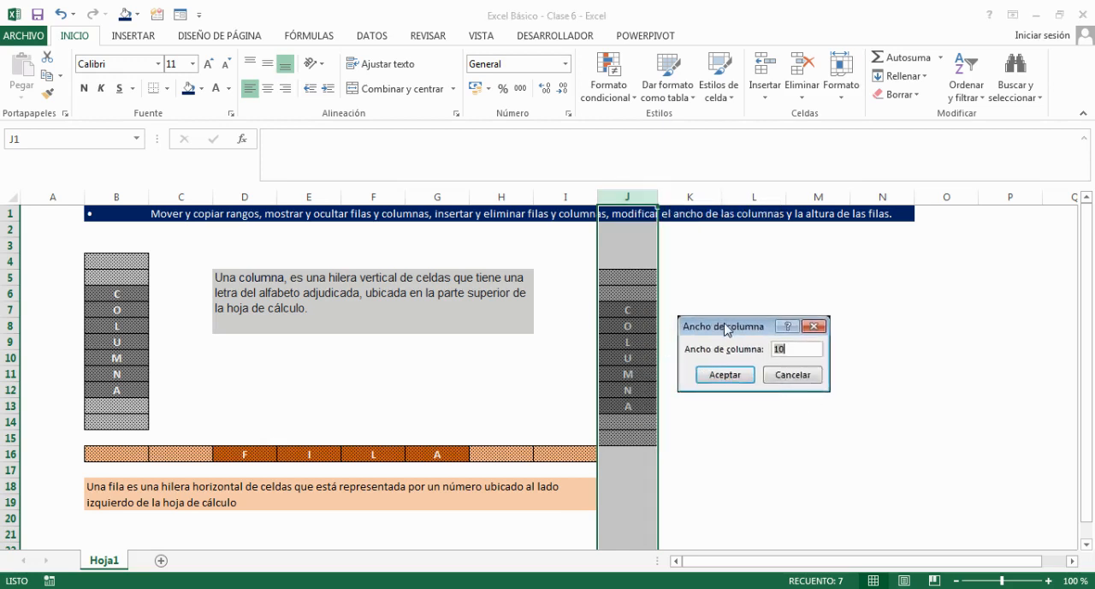
{"action": "left_click_drag", "start_coordinate": [725, 328], "coordinate": [740, 249]}
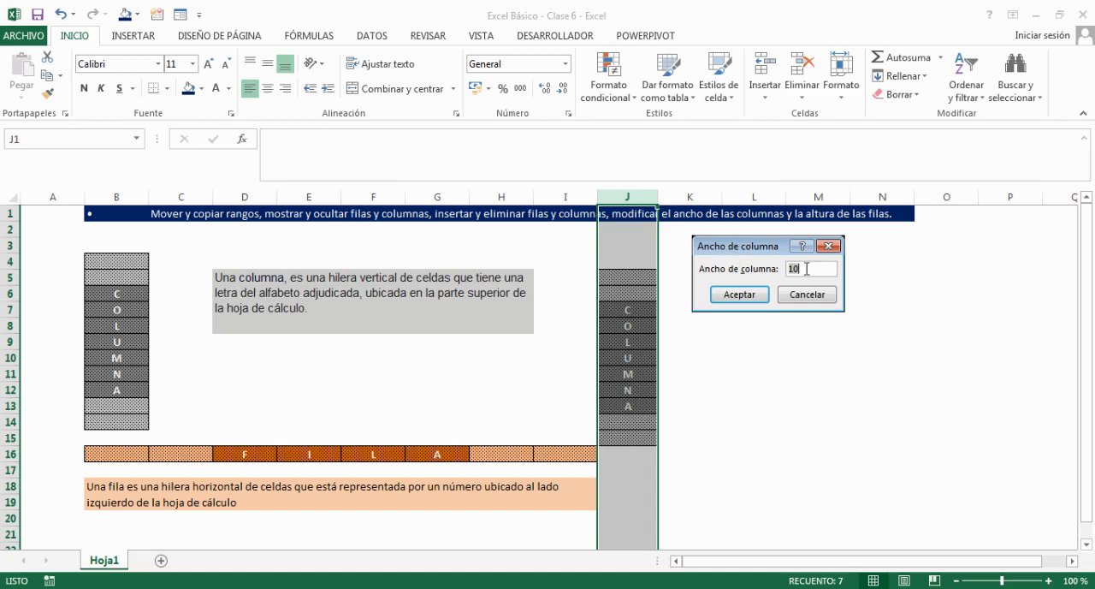
{"action": "key", "text": "BackSpace"}
{"action": "key", "text": "BackSpace"}
{"action": "type", "text": "20"}
{"action": "left_click", "coordinate": [733, 294]}
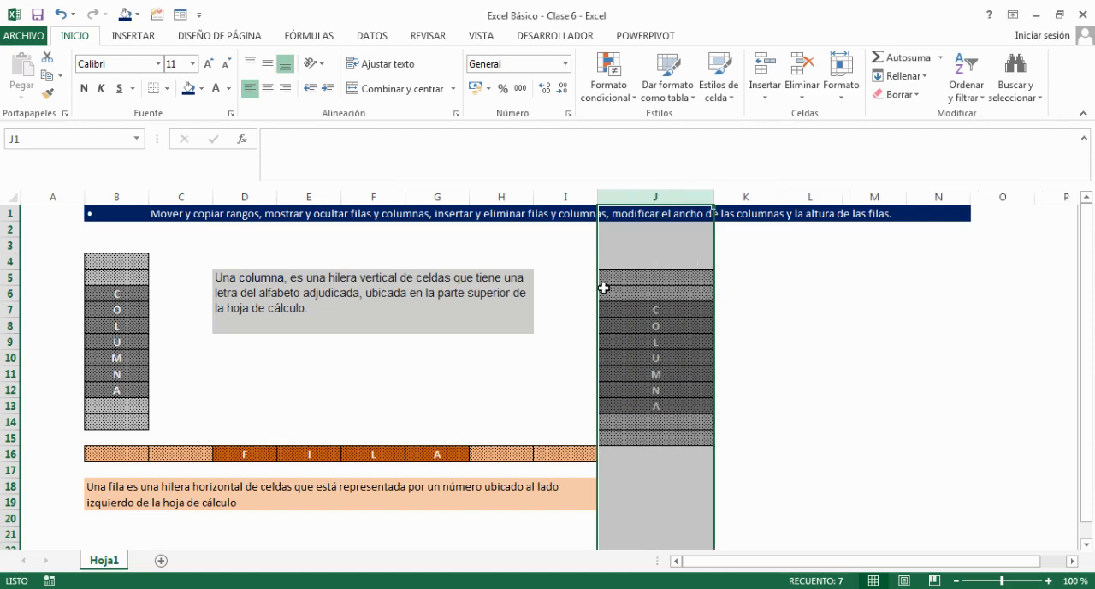
Set the height of row 16, which holds the FILA block, to 30 and clear the selection.
{"action": "left_click", "coordinate": [9, 454]}
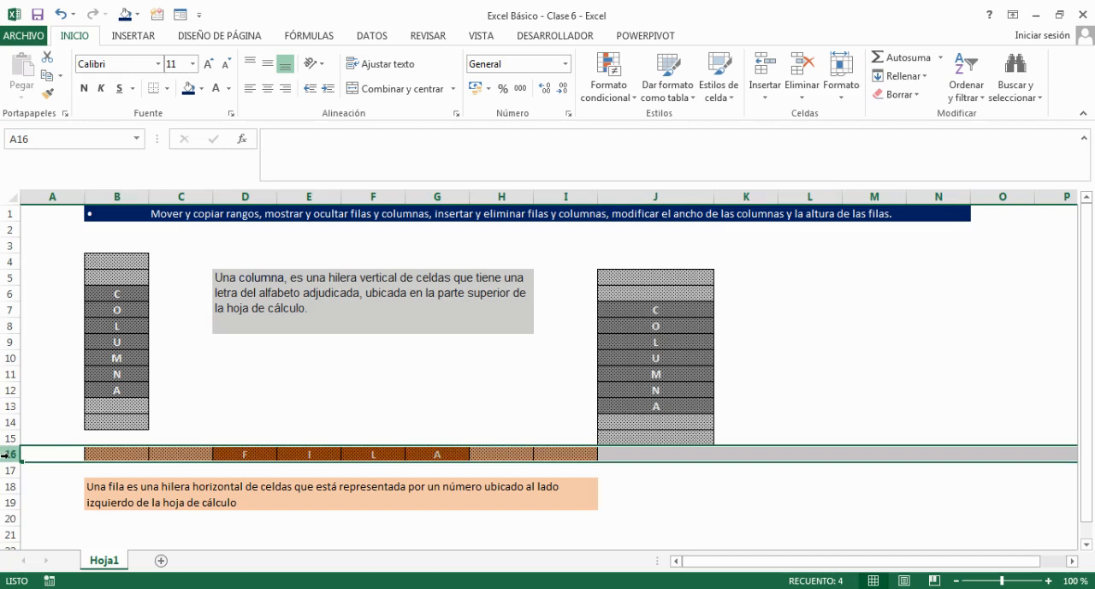
{"action": "right_click", "coordinate": [7, 454]}
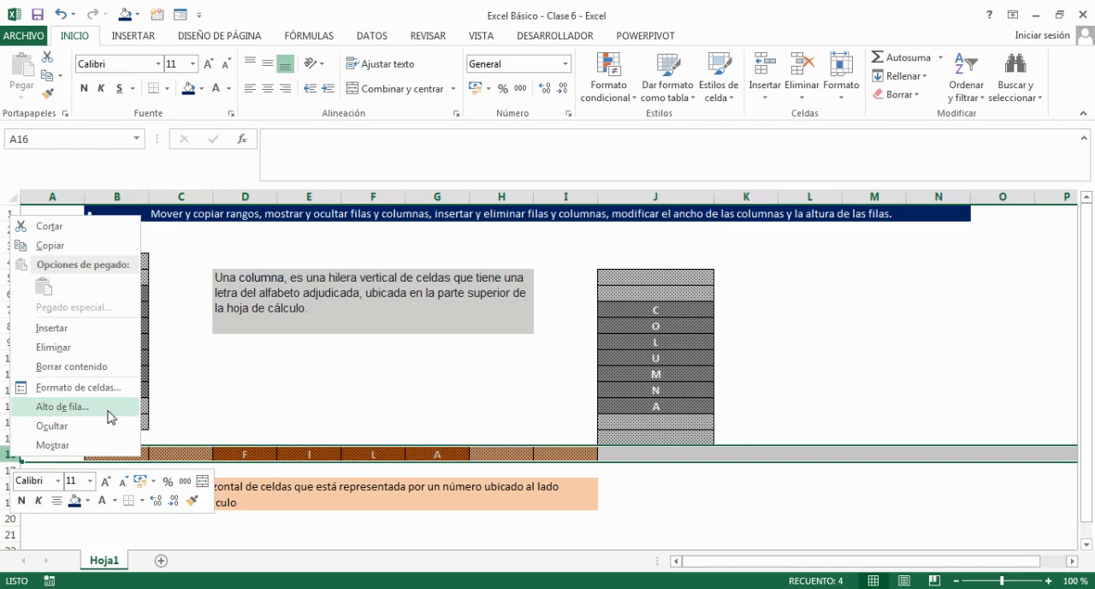
{"action": "left_click", "coordinate": [62, 406]}
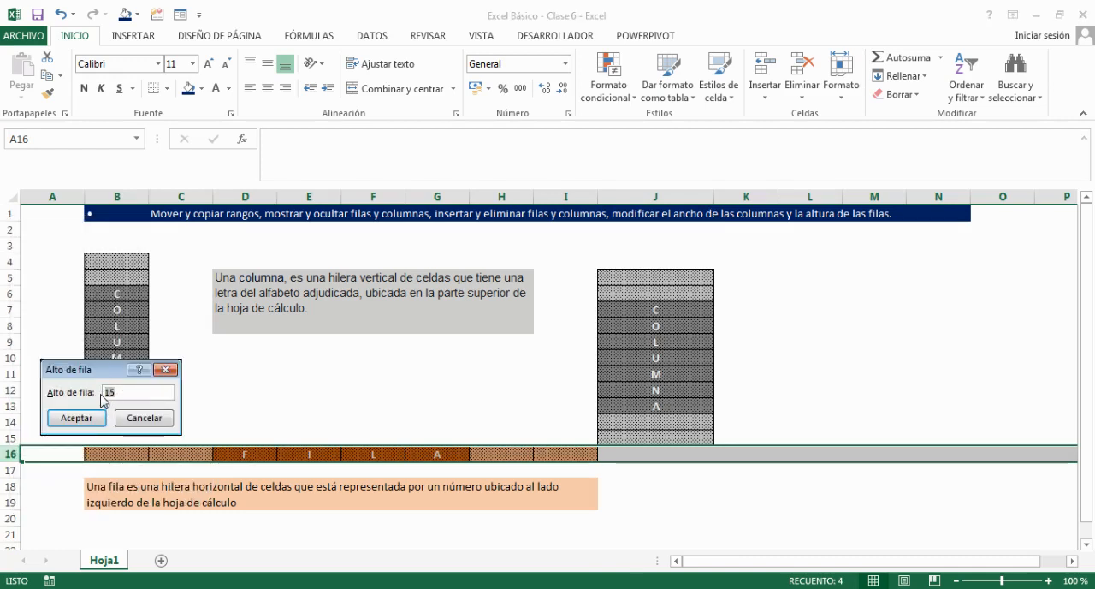
{"action": "type", "text": "30"}
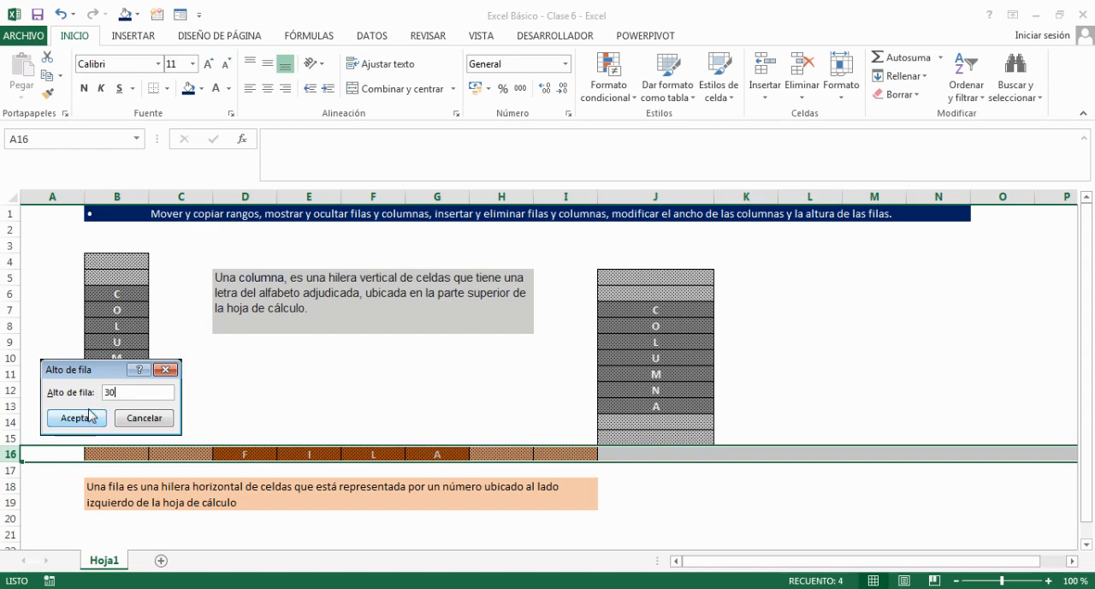
{"action": "left_click", "coordinate": [86, 416]}
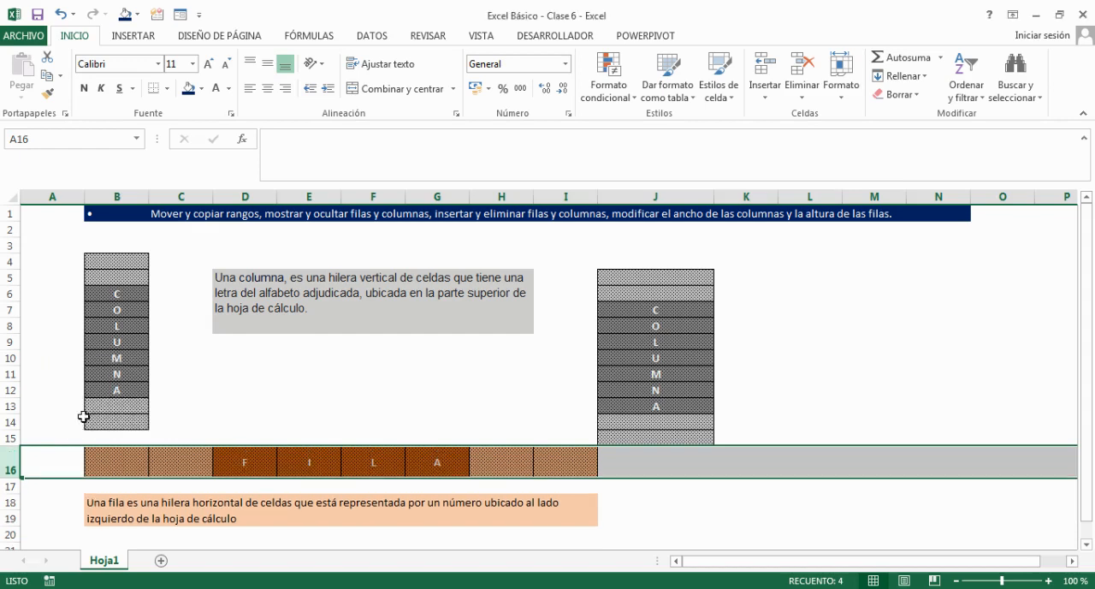
{"action": "left_click", "coordinate": [821, 327]}
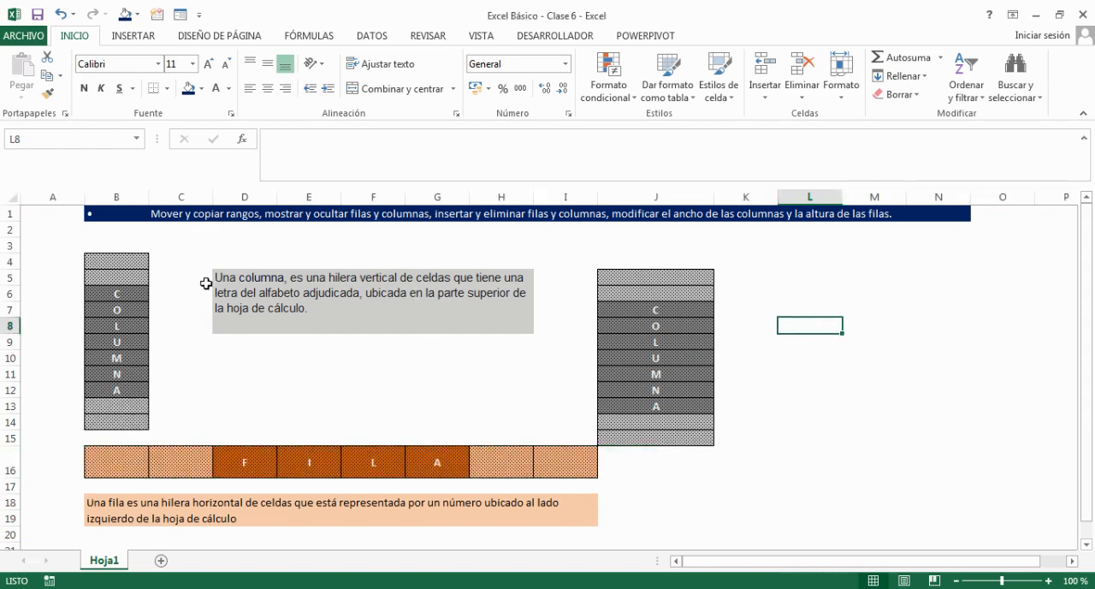
Select the COLUMNA block B4:B14 and the FILA block B16:I16 in turn, as well as the whole of column J and row 16.
{"action": "left_click_drag", "start_coordinate": [116, 261], "coordinate": [114, 420]}
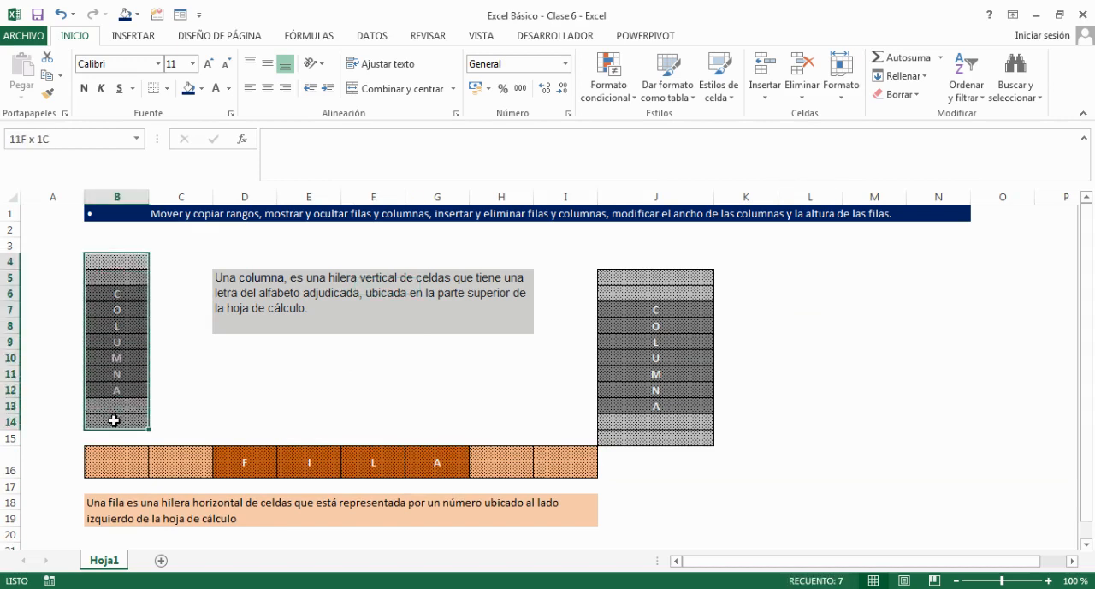
{"action": "left_click_drag", "start_coordinate": [121, 262], "coordinate": [562, 442]}
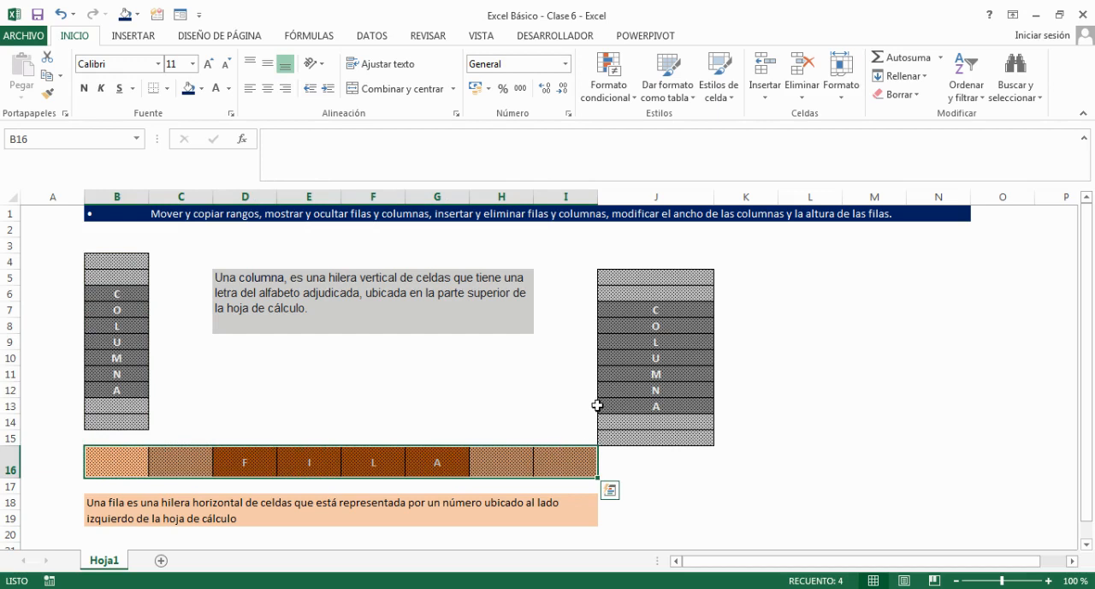
{"action": "left_click_drag", "start_coordinate": [128, 261], "coordinate": [120, 420]}
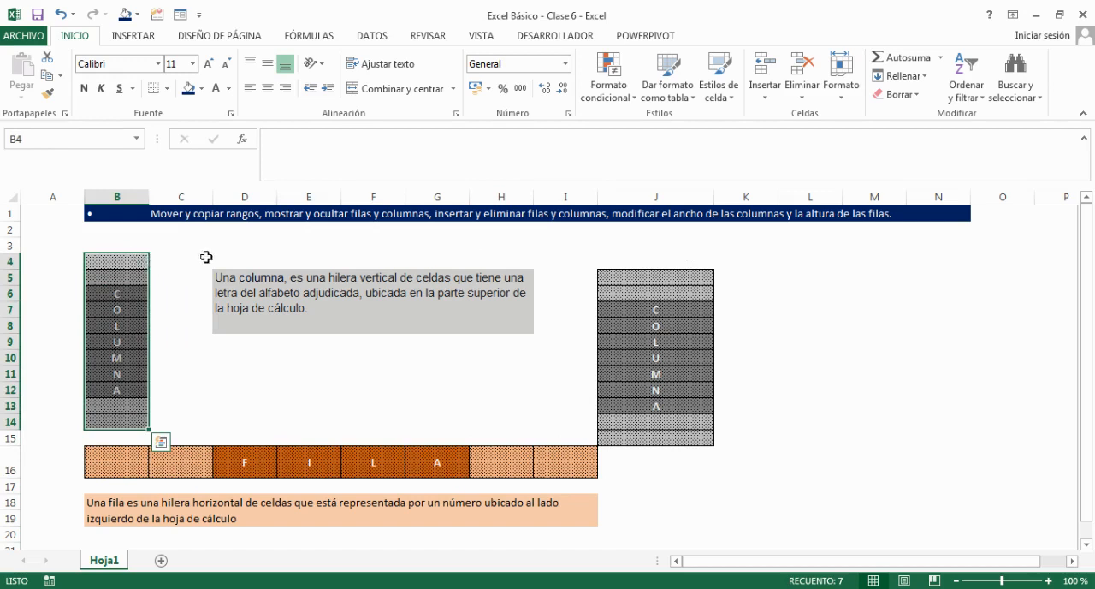
{"action": "left_click", "coordinate": [667, 192]}
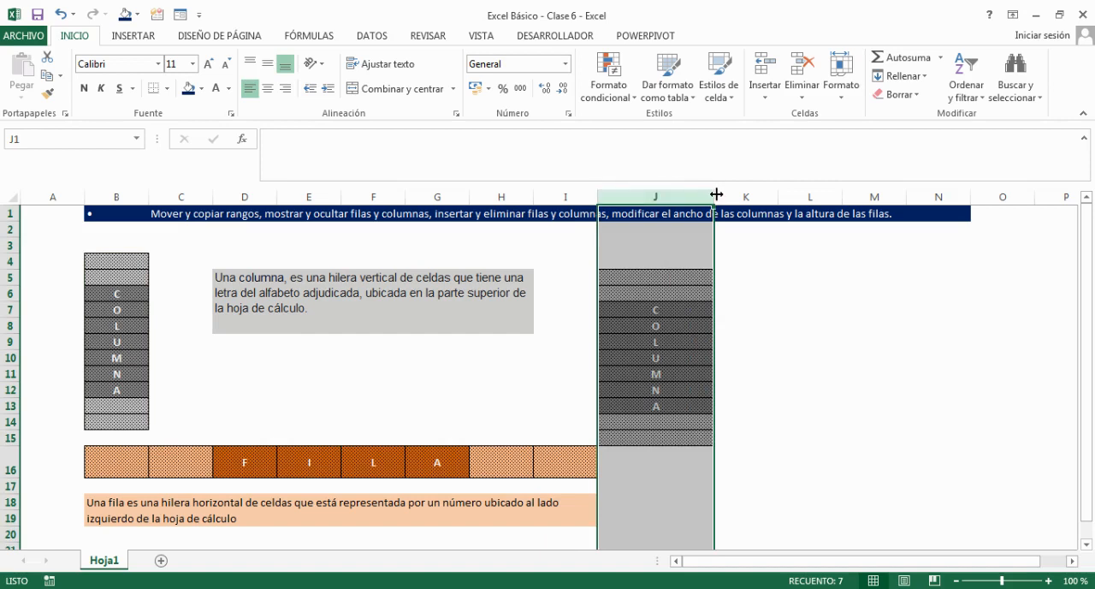
{"action": "left_click", "coordinate": [6, 462]}
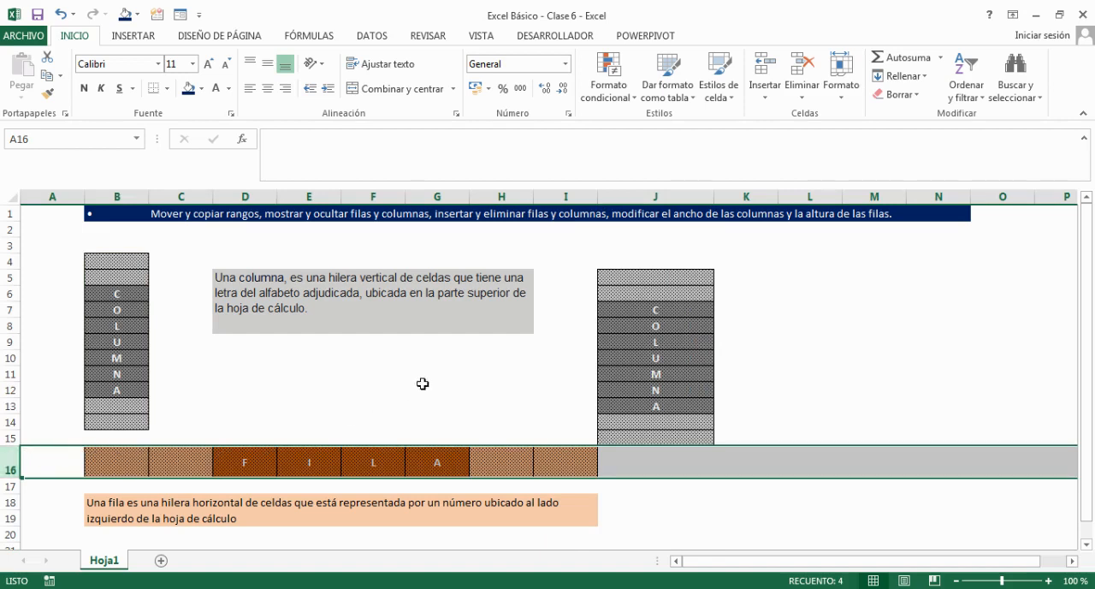
Delete the whole of column J with the second COLUMNA block.
{"action": "left_click", "coordinate": [687, 194]}
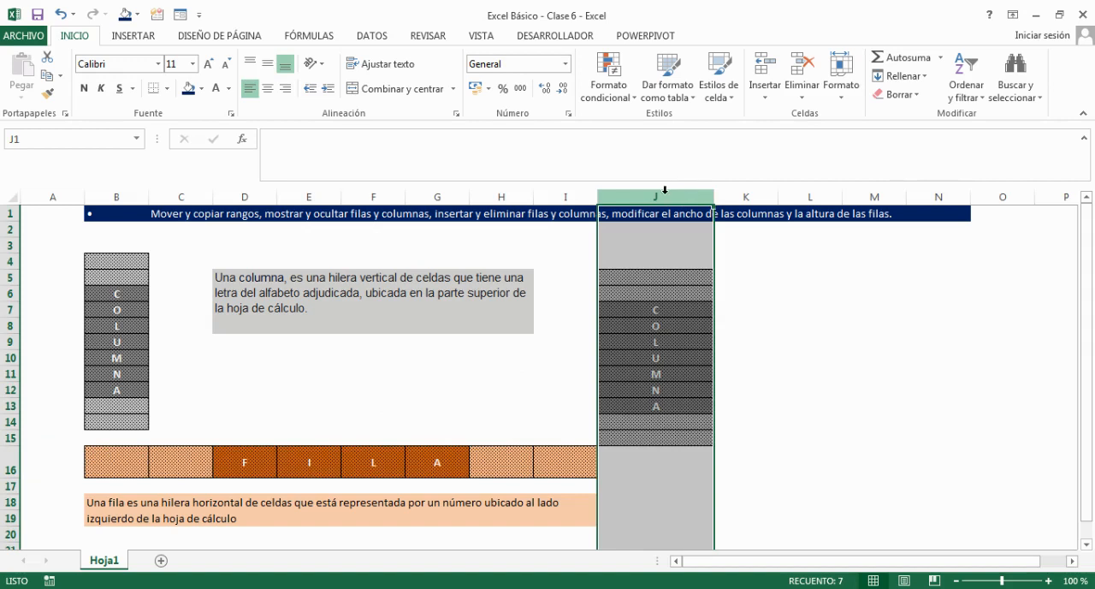
{"action": "right_click", "coordinate": [660, 193]}
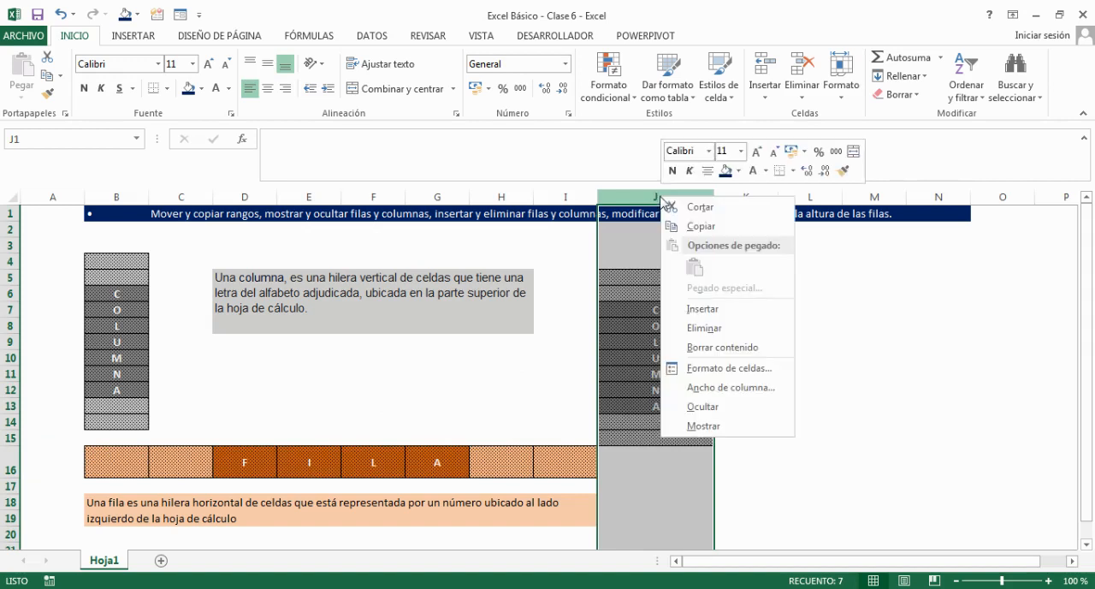
{"action": "left_click", "coordinate": [749, 334]}
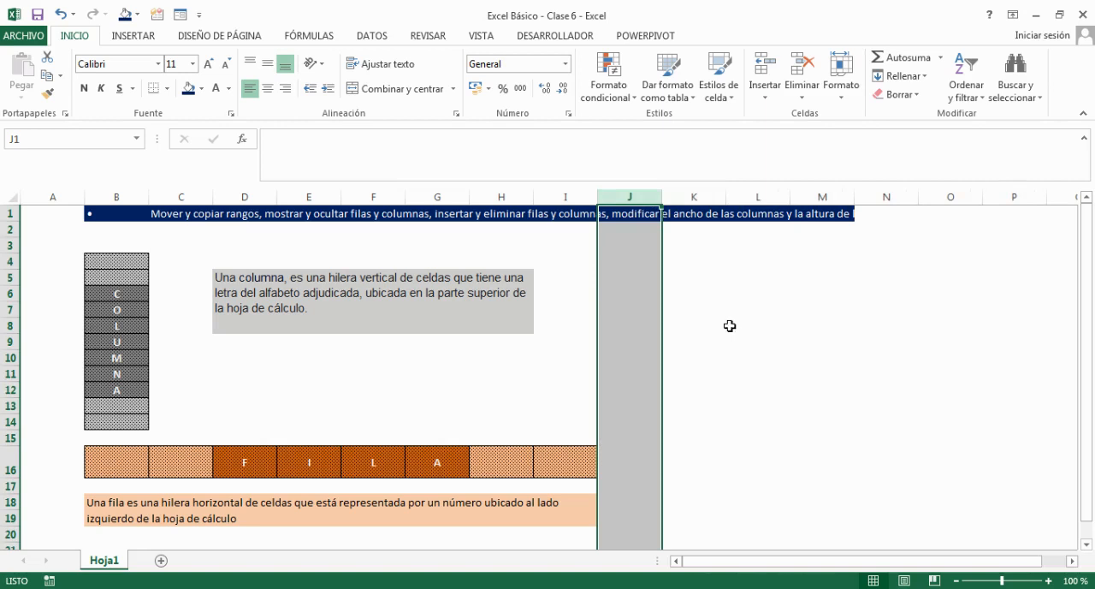
Delete the empty row 3 above the COLUMNA block and clear the selection.
{"action": "left_click", "coordinate": [7, 244]}
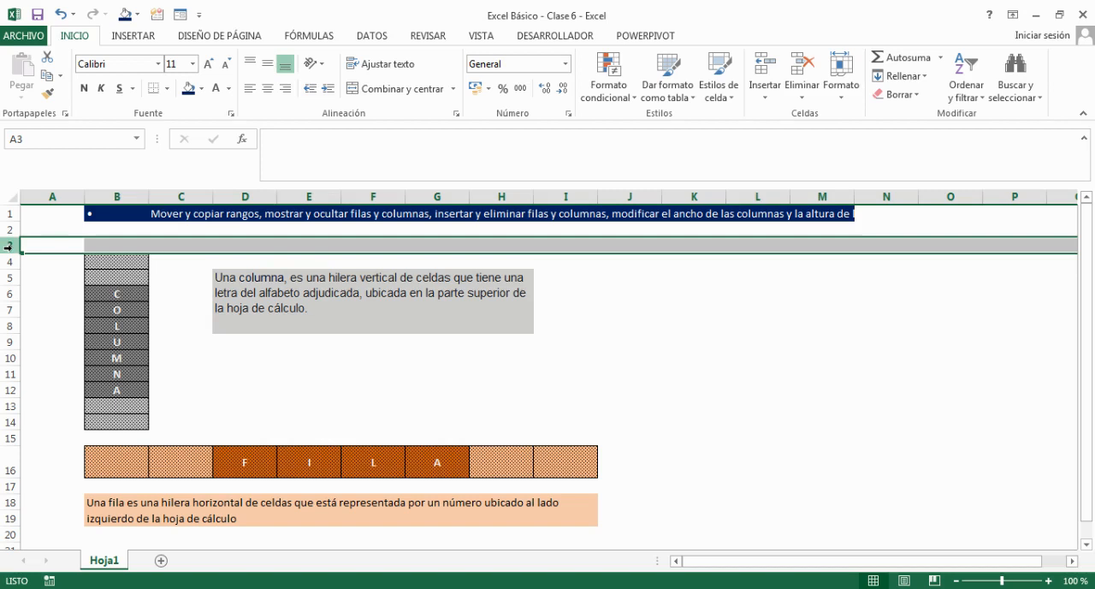
{"action": "right_click", "coordinate": [6, 245]}
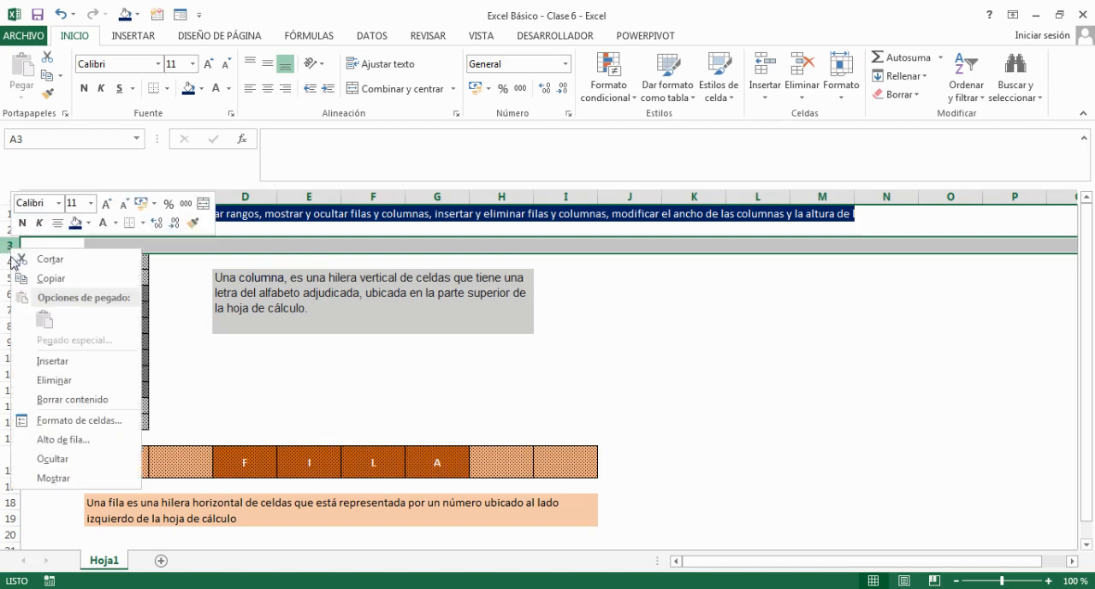
{"action": "left_click", "coordinate": [62, 382]}
{"action": "left_click", "coordinate": [636, 407]}
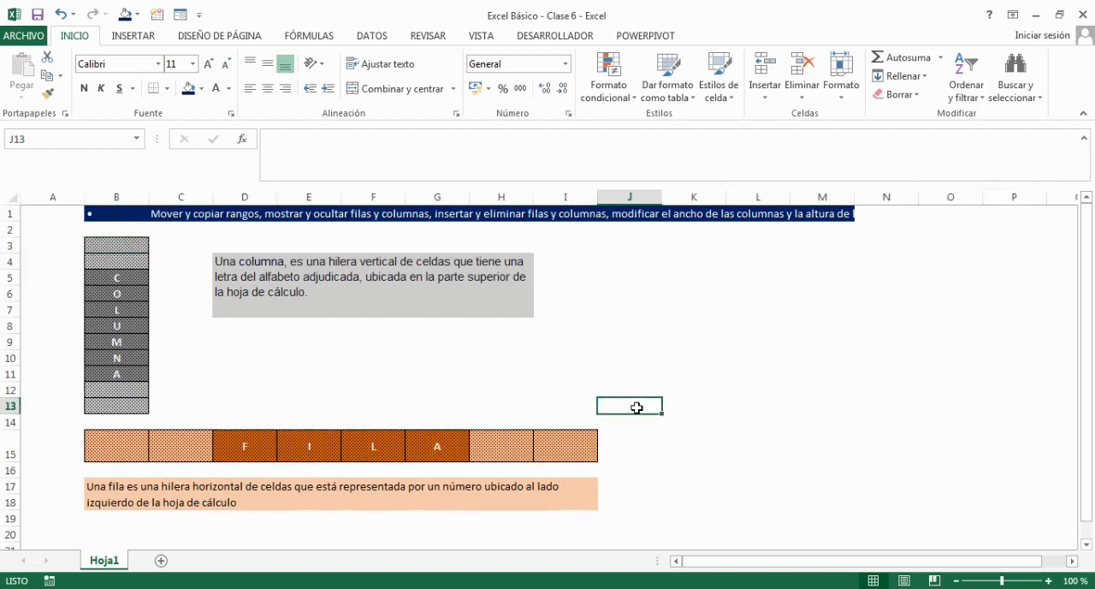
Insert a new row above row 2, directly below the blue heading.
{"action": "left_click", "coordinate": [6, 229]}
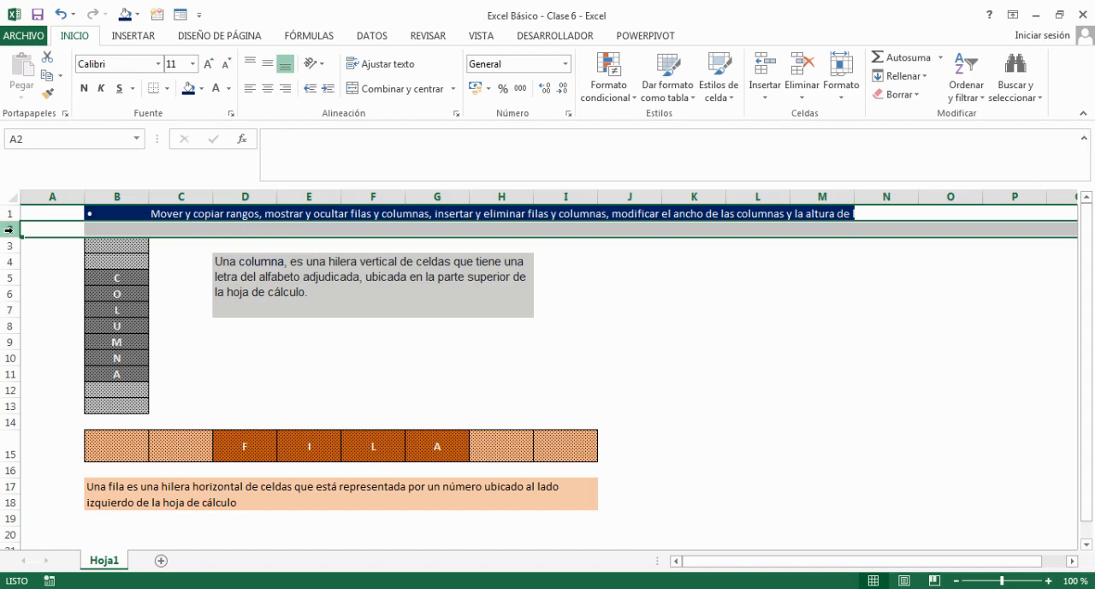
{"action": "right_click", "coordinate": [10, 229]}
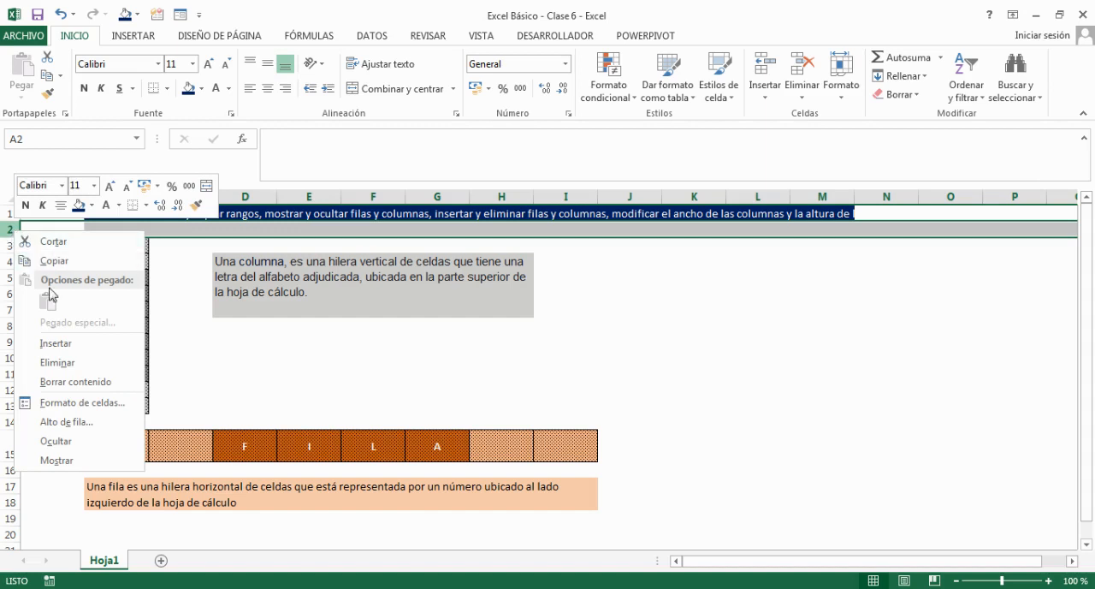
{"action": "left_click", "coordinate": [67, 346]}
Insert three new rows above row 3, and delete two of them again.
{"action": "left_click", "coordinate": [8, 244]}
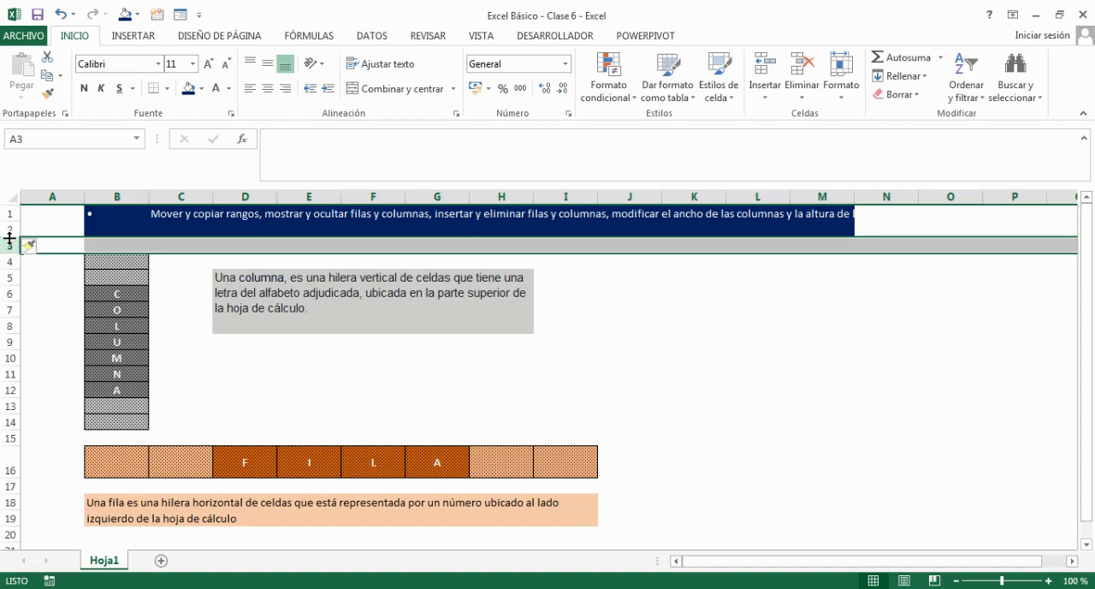
{"action": "key", "text": "ctrl+plus"}
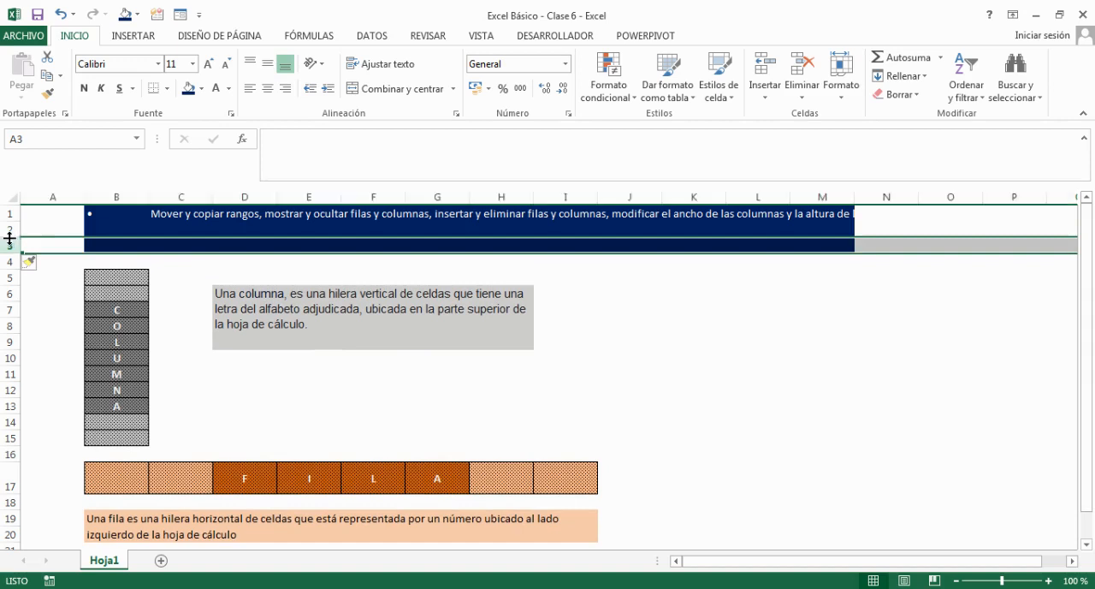
{"action": "key", "text": "ctrl+plus"}
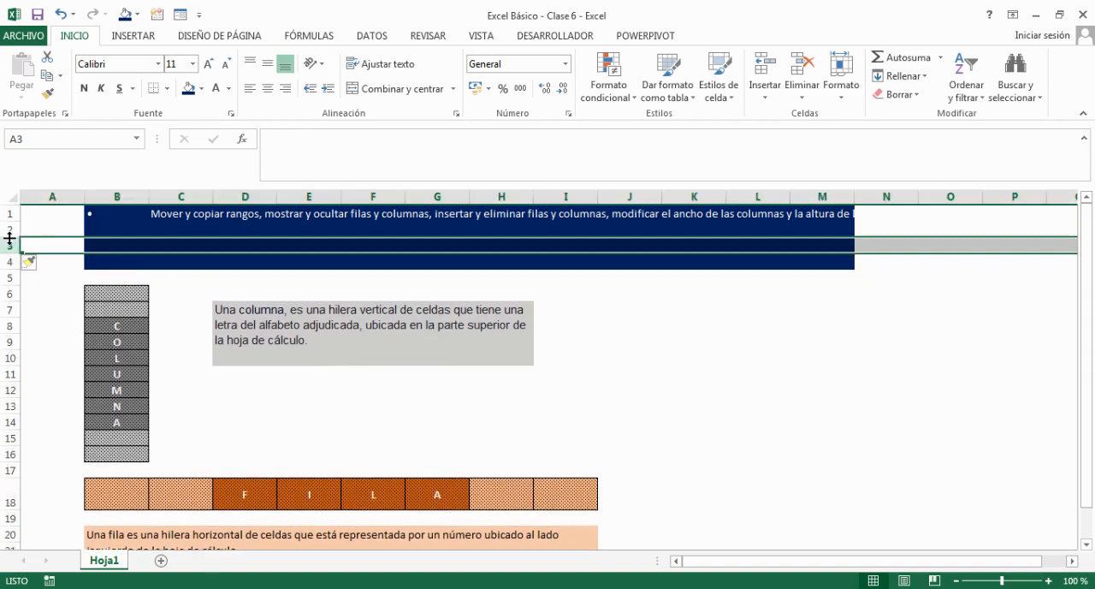
{"action": "key", "text": "ctrl+plus"}
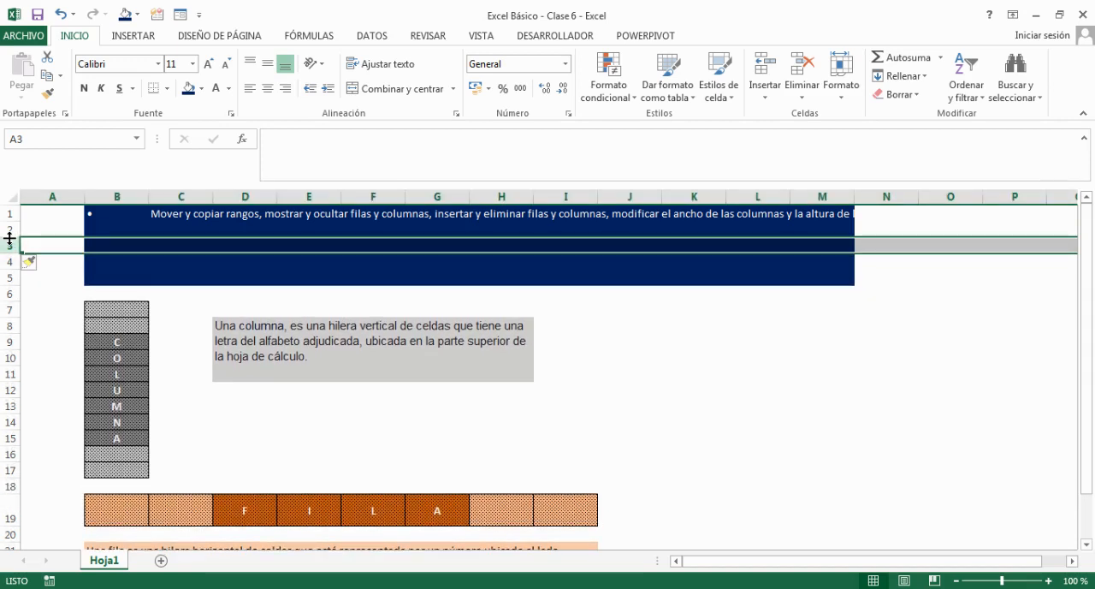
{"action": "key", "text": "ctrl+minus"}
Delete the remaining extra blue row 3 below the two-row heading.
{"action": "key", "text": "ctrl+minus"}
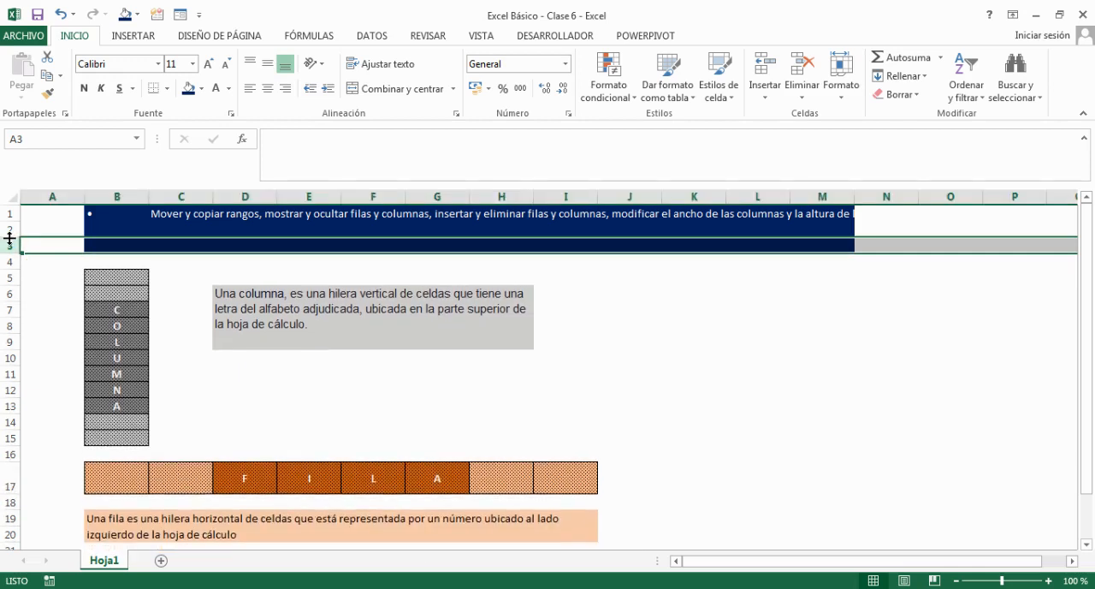
{"action": "key", "text": "ctrl+minus"}
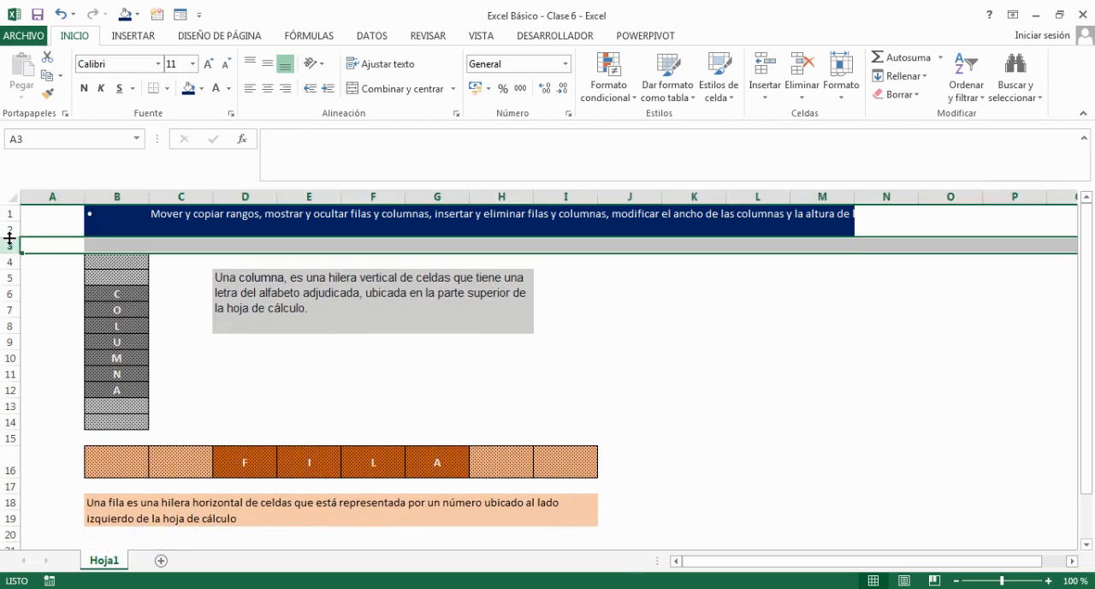
Insert several new columns before column N to extend the blue heading.
{"action": "left_click", "coordinate": [883, 196]}
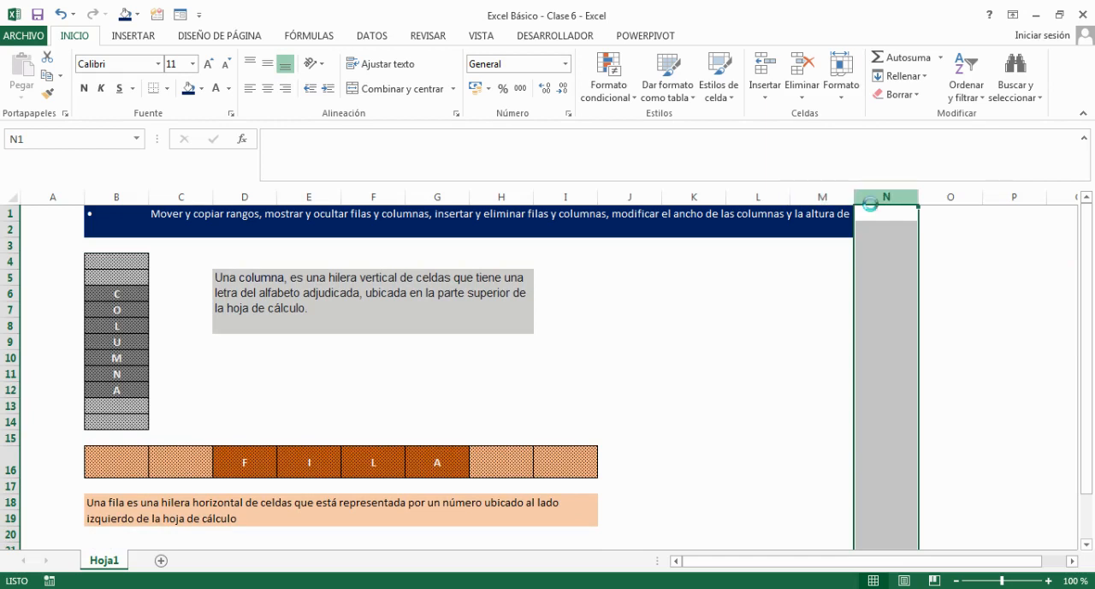
{"action": "key", "text": "ctrl+plus"}
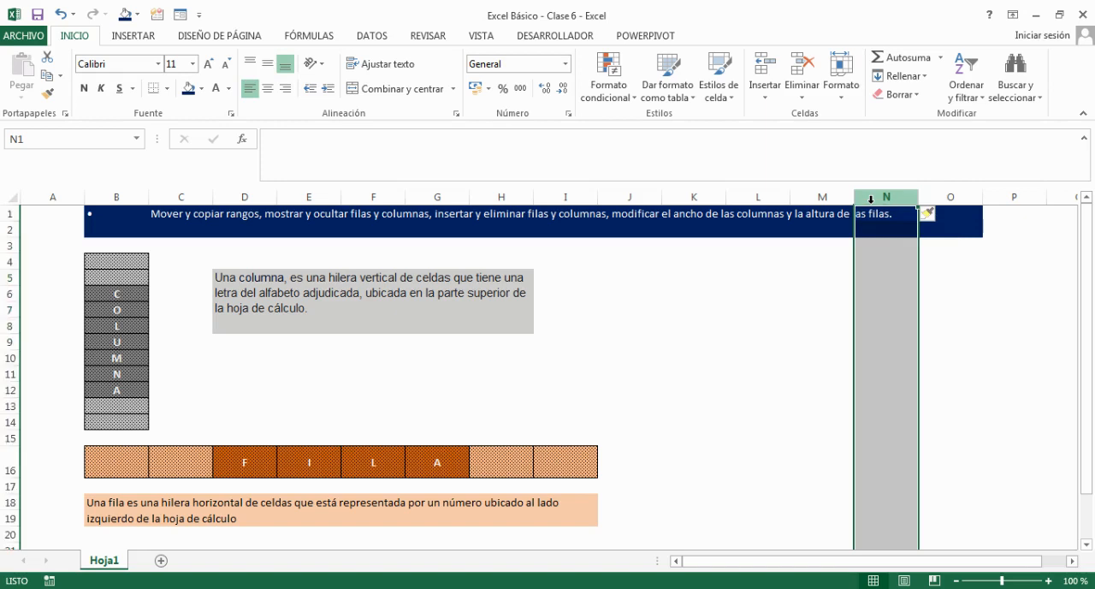
{"action": "key", "text": "ctrl+plus"}
{"action": "key", "text": "ctrl+plus"}
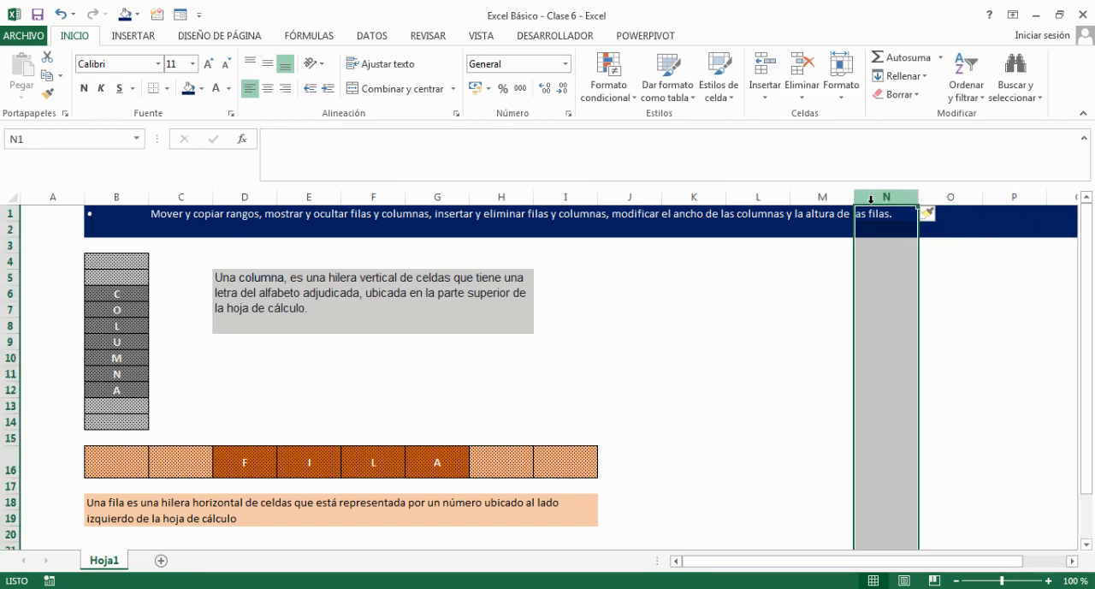
Delete the surplus inserted columns at N until the blue heading ends at column N, and clear the column selection.
{"action": "key", "text": "ctrl+minus"}
{"action": "key", "text": "ctrl+minus"}
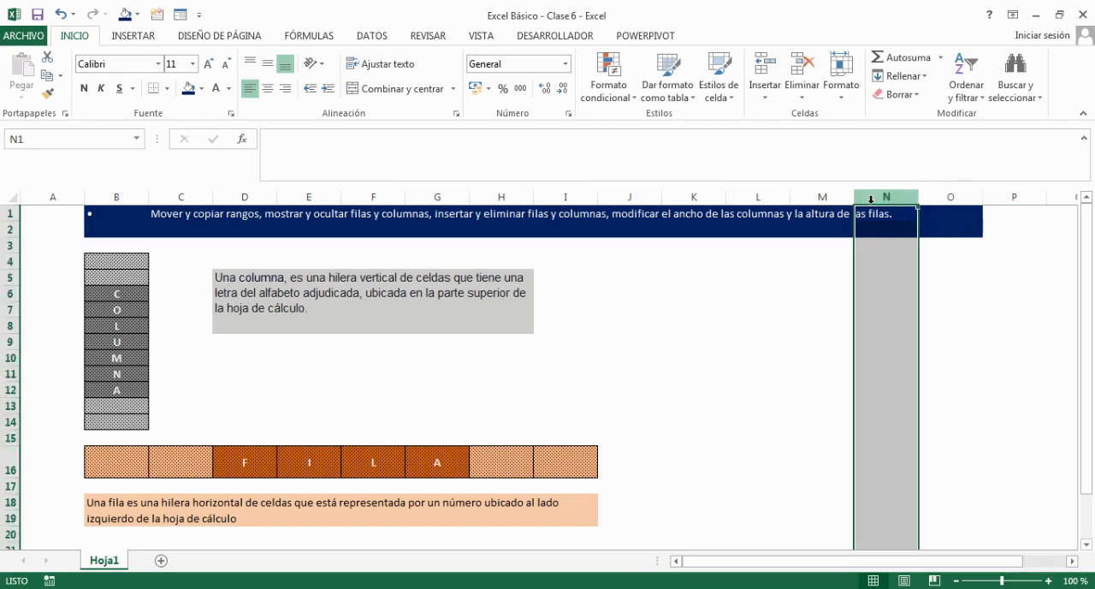
{"action": "key", "text": "ctrl+minus"}
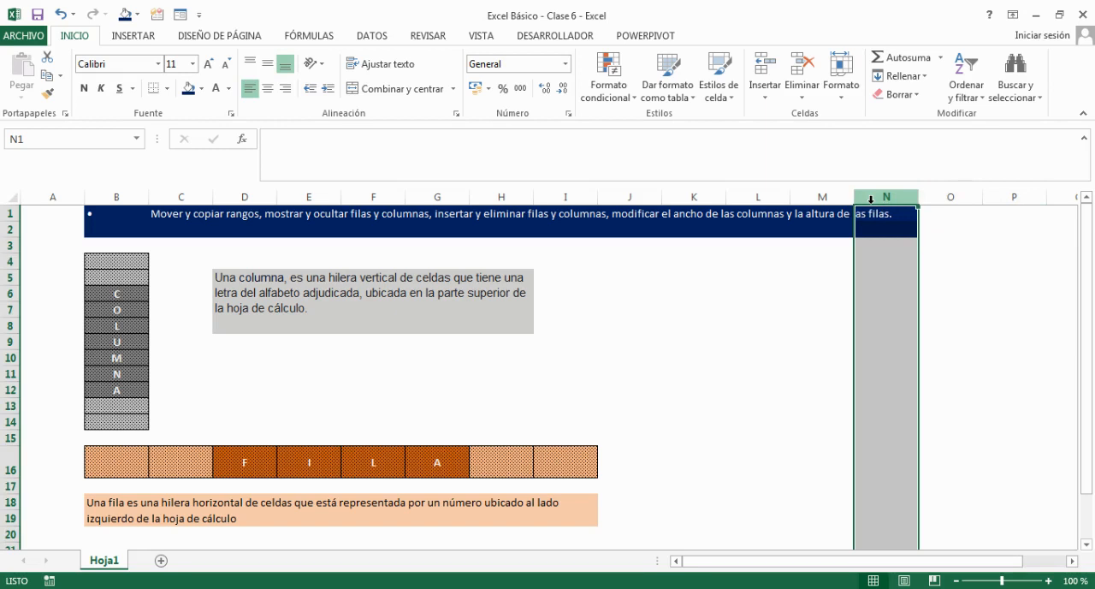
{"action": "left_click", "coordinate": [616, 339]}
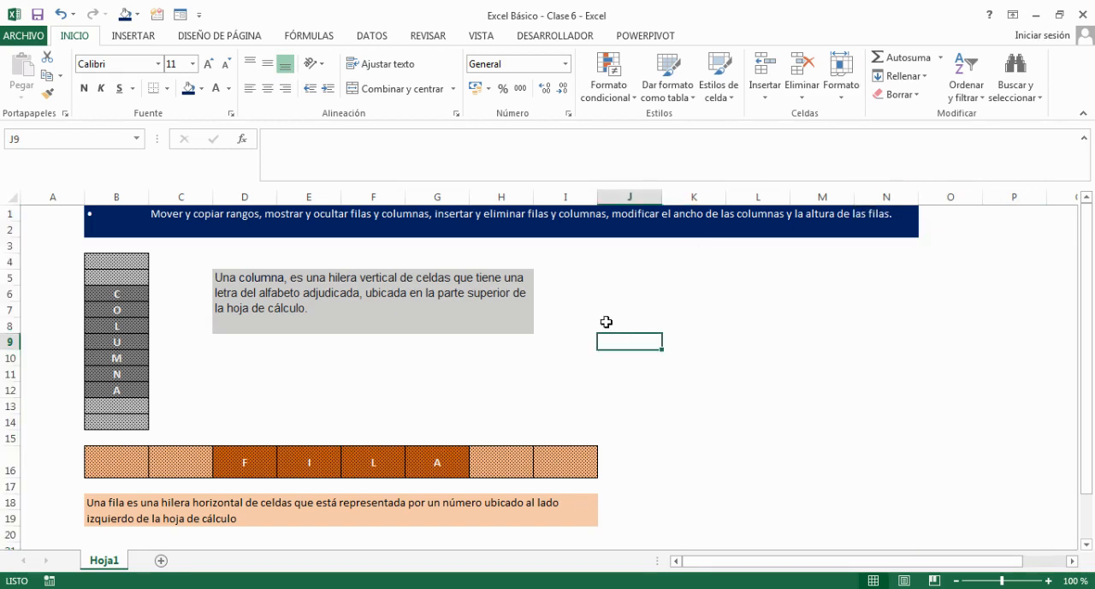